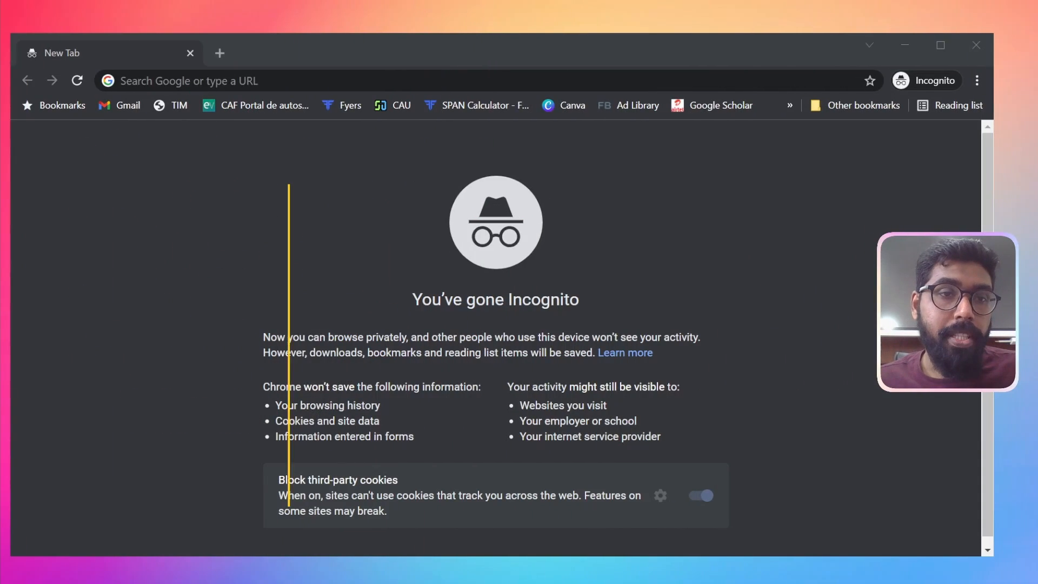
Open the miro.com website and start the free sign-up for an account
{"action": "left_click", "coordinate": [143, 80]}
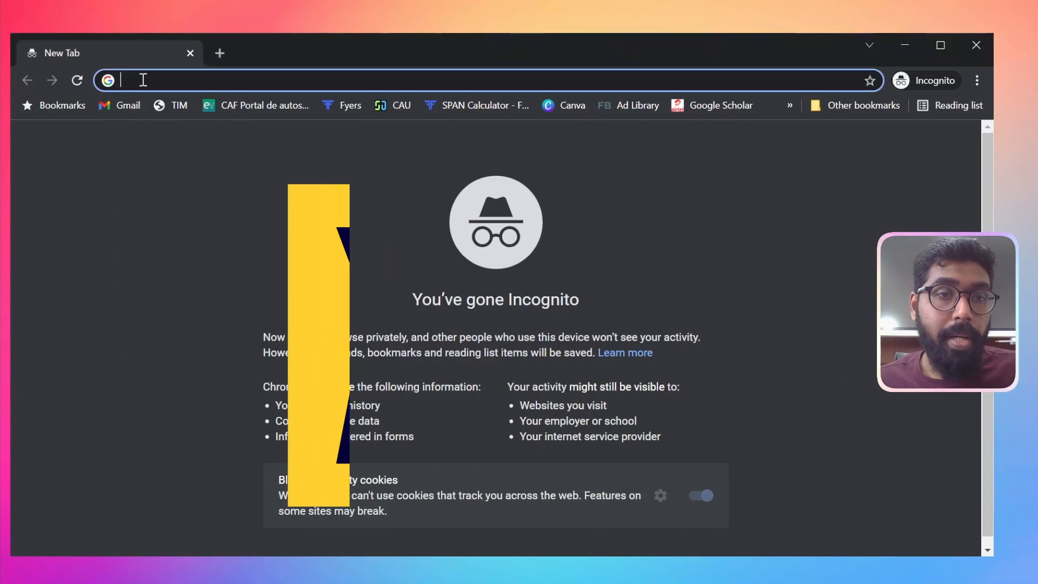
{"action": "type", "text": "miro"}
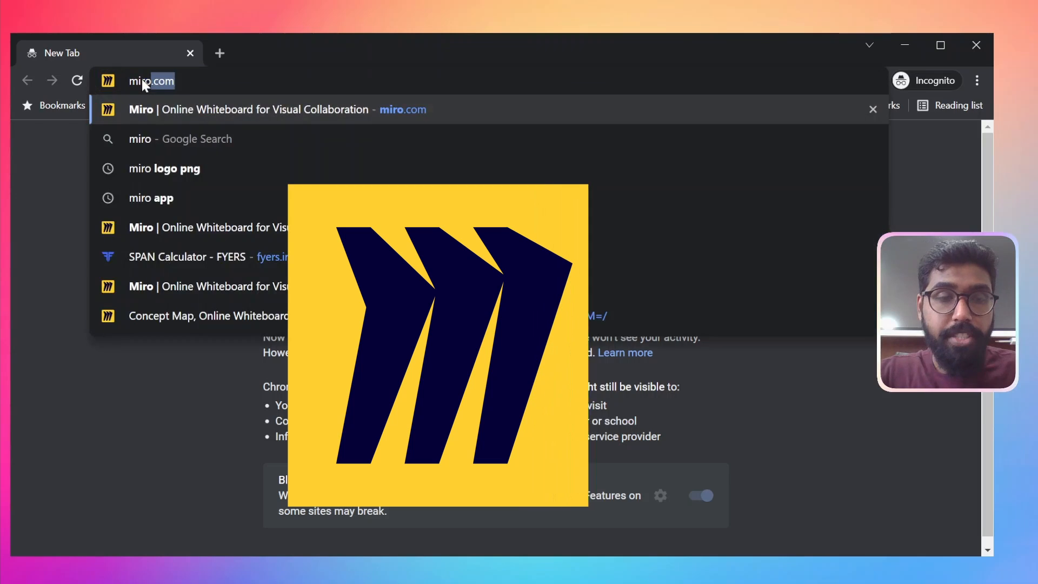
{"action": "key", "text": "Return"}
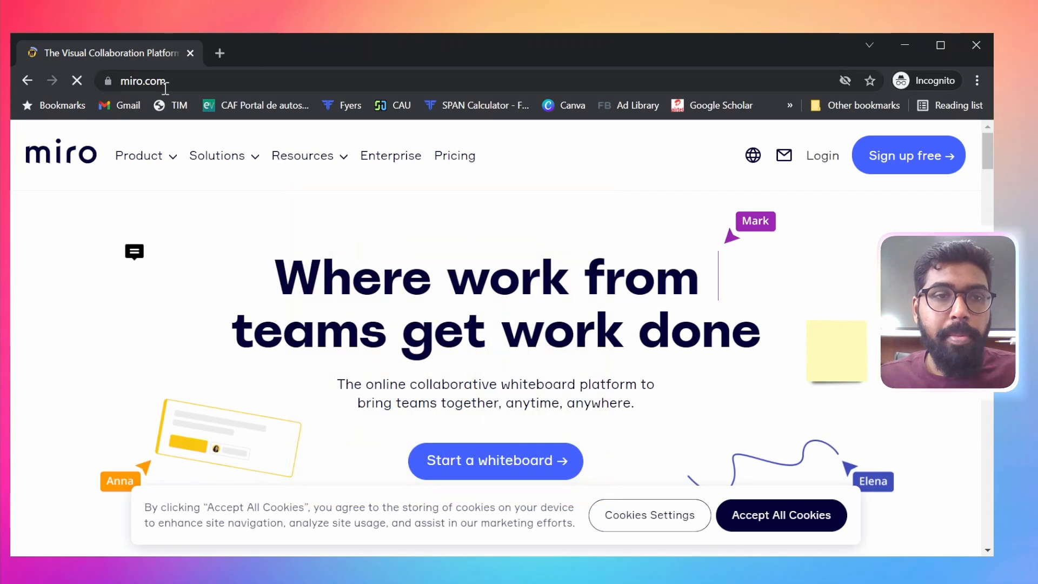
{"action": "scroll", "coordinate": [382, 281], "scroll_direction": "down", "scroll_amount": 4}
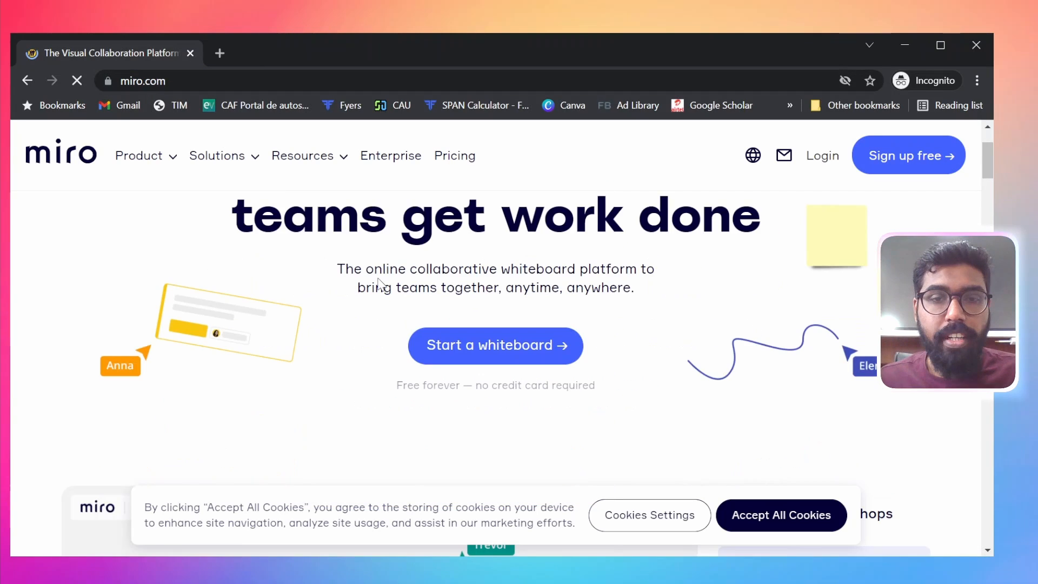
{"action": "scroll", "coordinate": [381, 281], "scroll_direction": "up", "scroll_amount": 4}
{"action": "scroll", "coordinate": [779, 264], "scroll_direction": "down", "scroll_amount": 3}
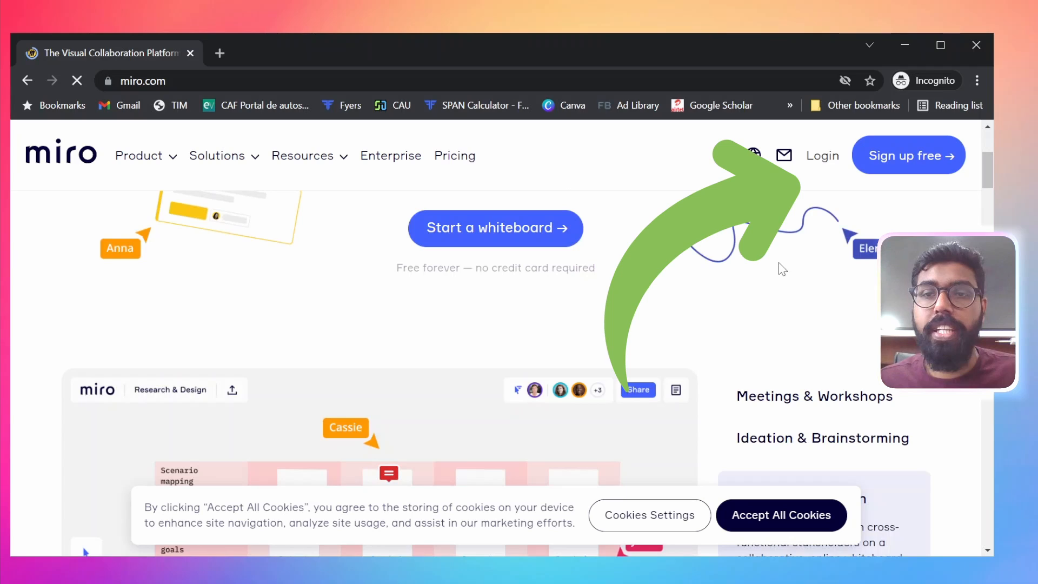
{"action": "left_click", "coordinate": [922, 156]}
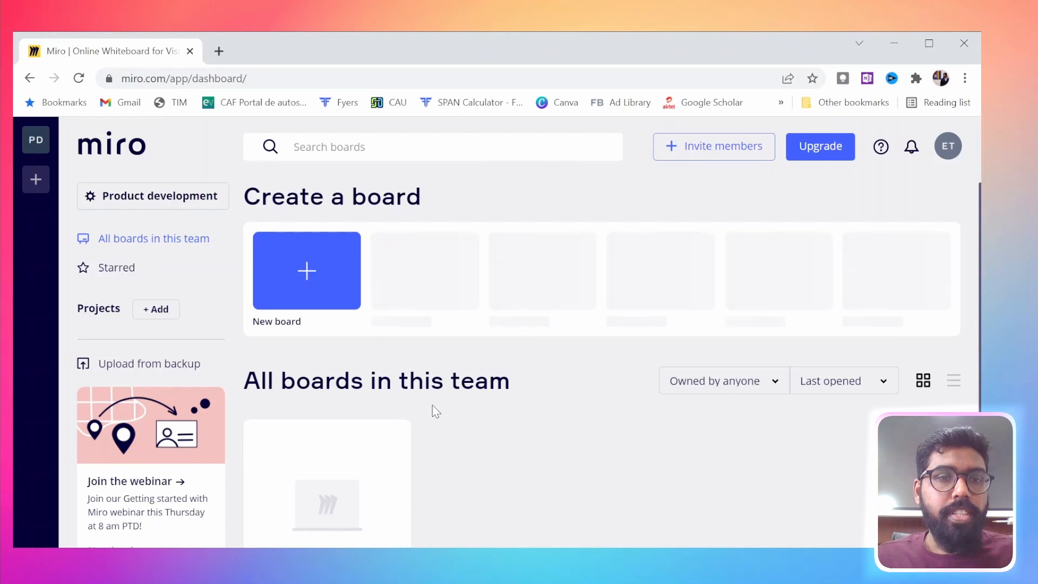
Create a new shared board for the Product development team from the dashboard
{"action": "scroll", "coordinate": [440, 471], "scroll_direction": "down", "scroll_amount": 2}
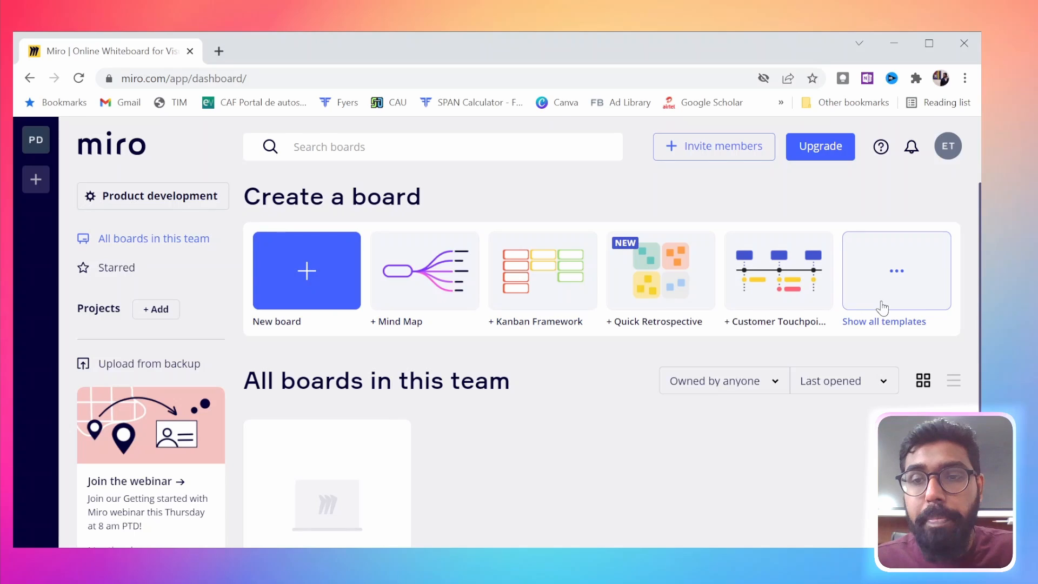
{"action": "scroll", "coordinate": [512, 424], "scroll_direction": "down", "scroll_amount": 2}
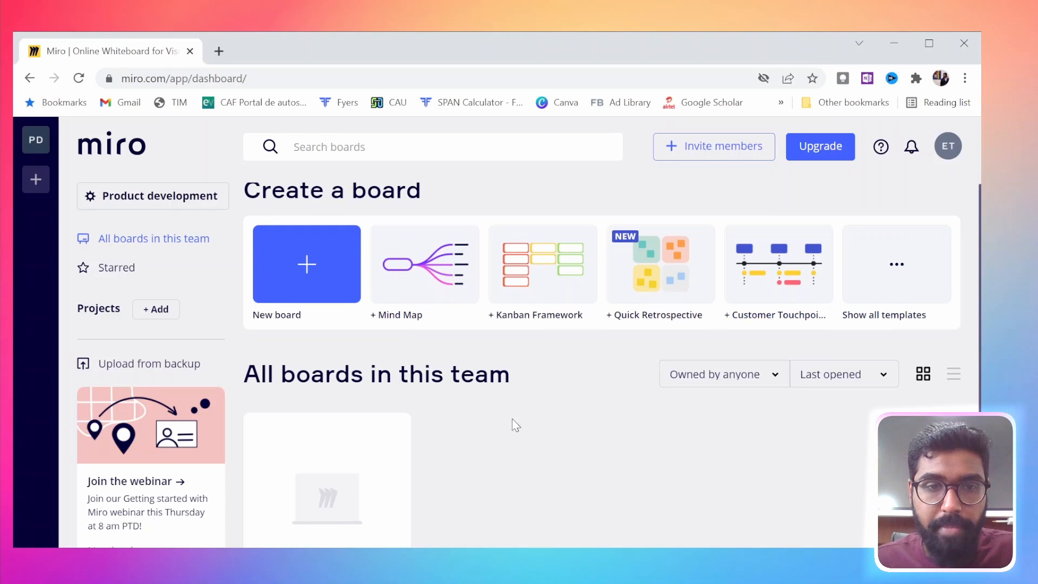
{"action": "scroll", "coordinate": [488, 455], "scroll_direction": "up", "scroll_amount": 2}
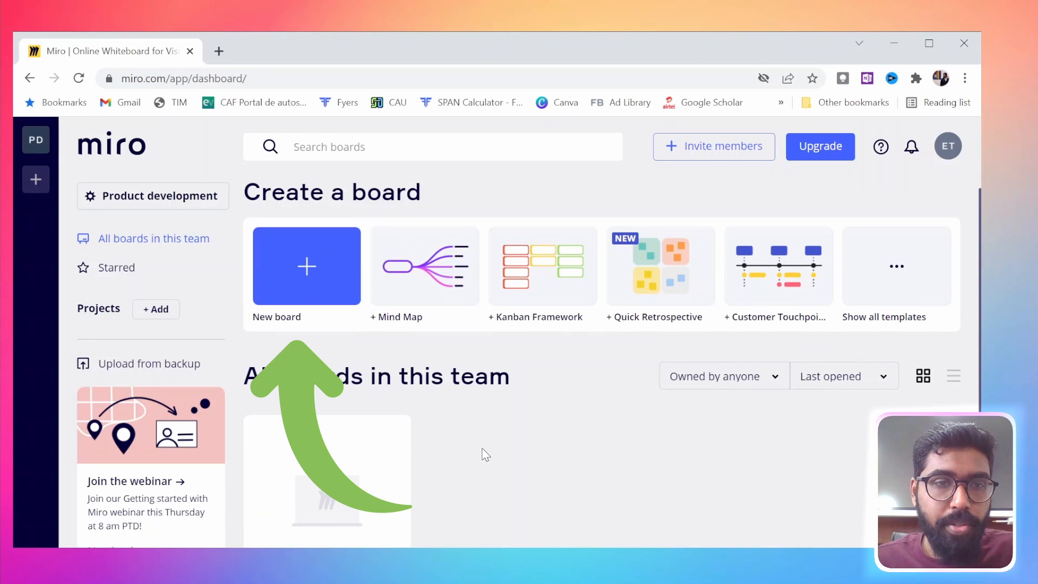
{"action": "left_click", "coordinate": [303, 266]}
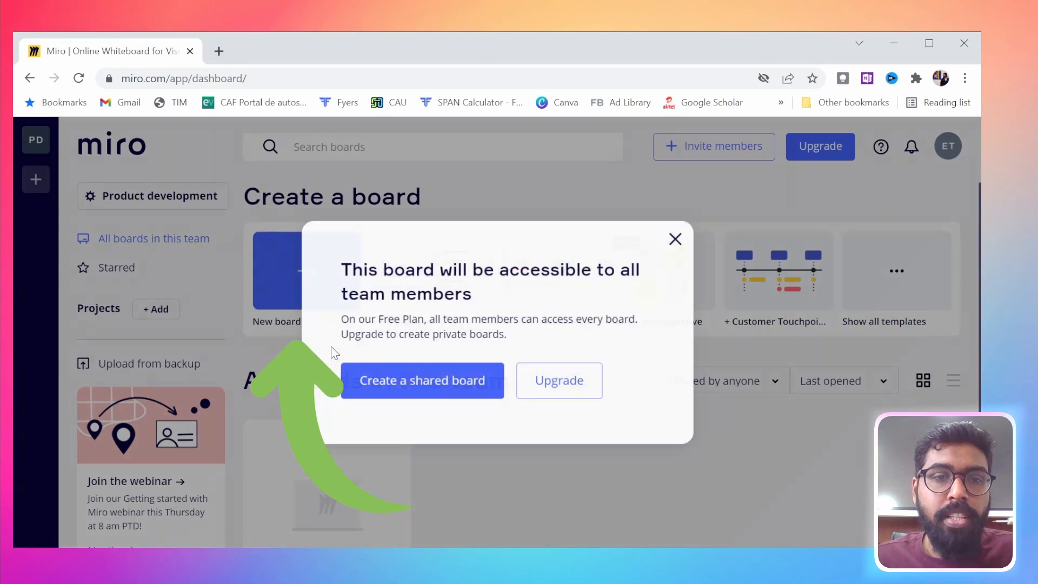
{"action": "left_click", "coordinate": [408, 402]}
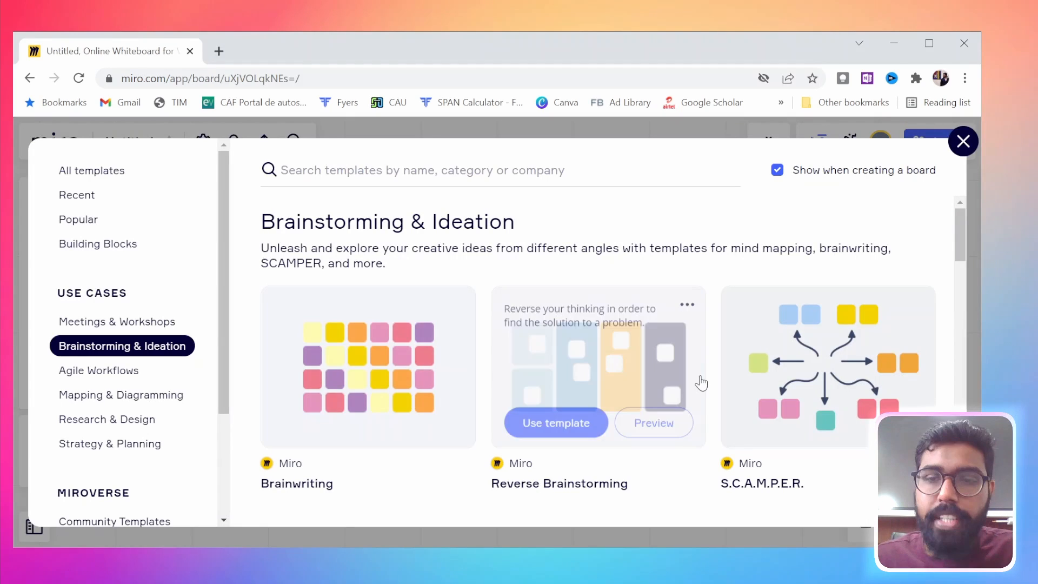
Browse the Brainstorming & Ideation templates and dismiss the template picker to start with a blank board
{"action": "scroll", "coordinate": [442, 443], "scroll_direction": "down", "scroll_amount": 6}
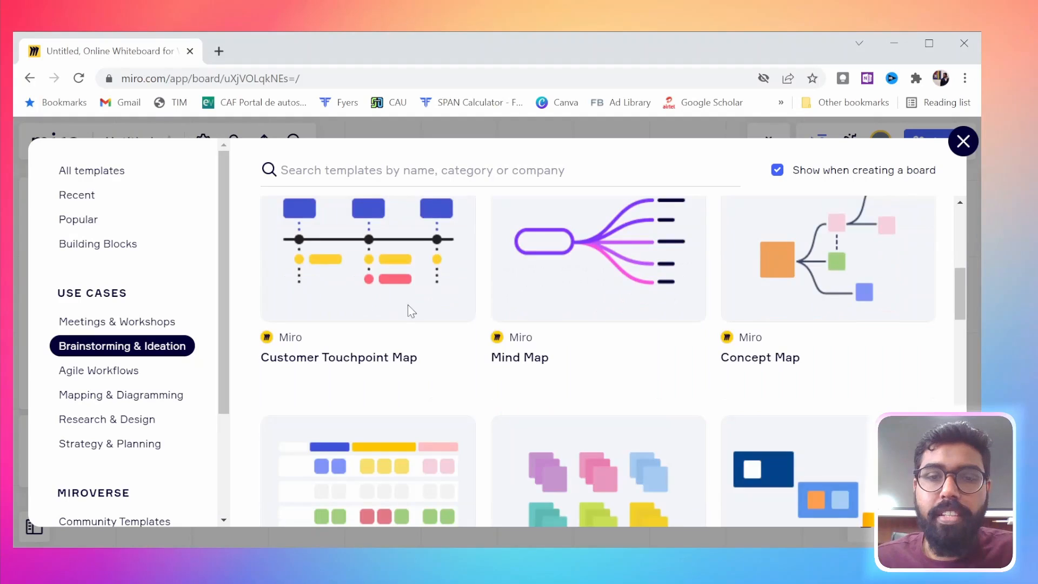
{"action": "scroll", "coordinate": [773, 388], "scroll_direction": "down", "scroll_amount": 2}
{"action": "key", "text": "Escape"}
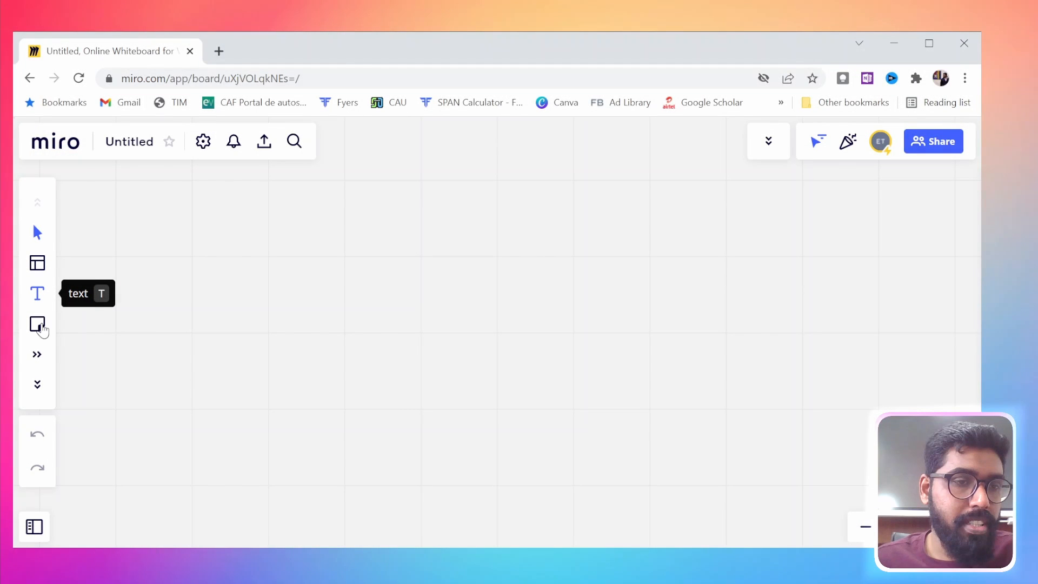
Review the sticky note colours, the remaining board creation tools and the board sharing dialog
{"action": "left_click", "coordinate": [39, 327]}
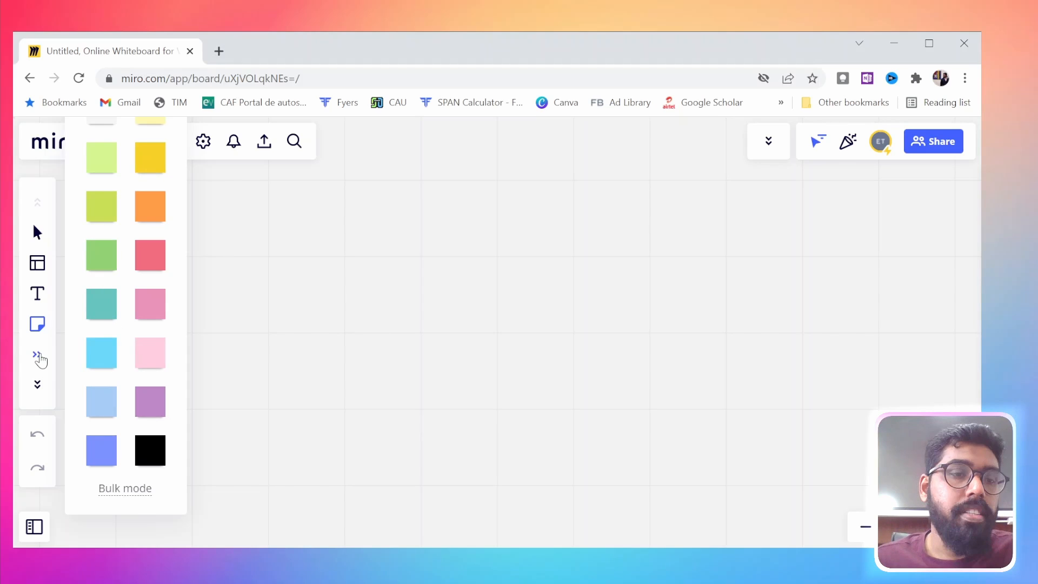
{"action": "left_click", "coordinate": [36, 386]}
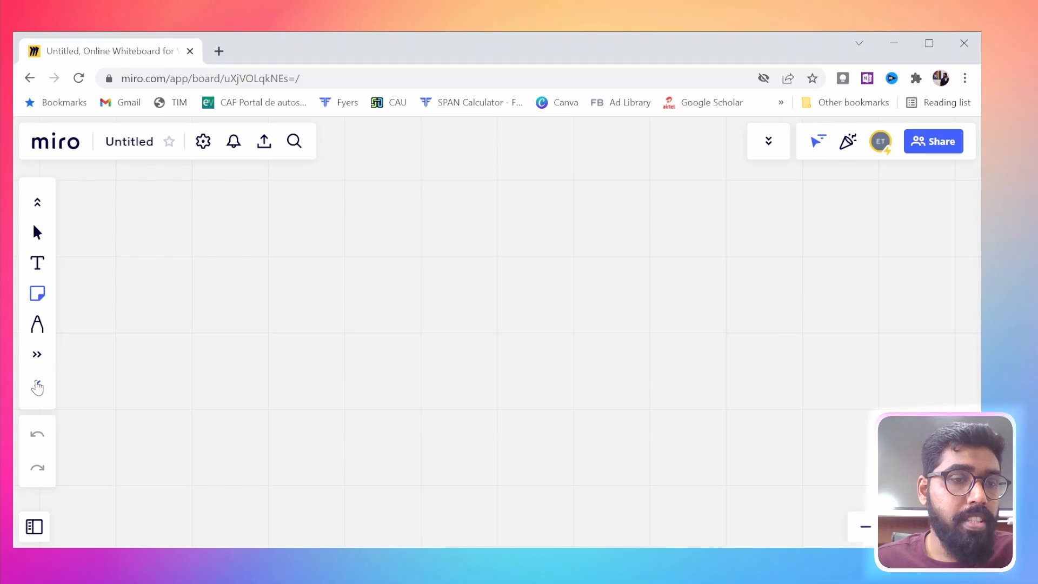
{"action": "left_click", "coordinate": [37, 386]}
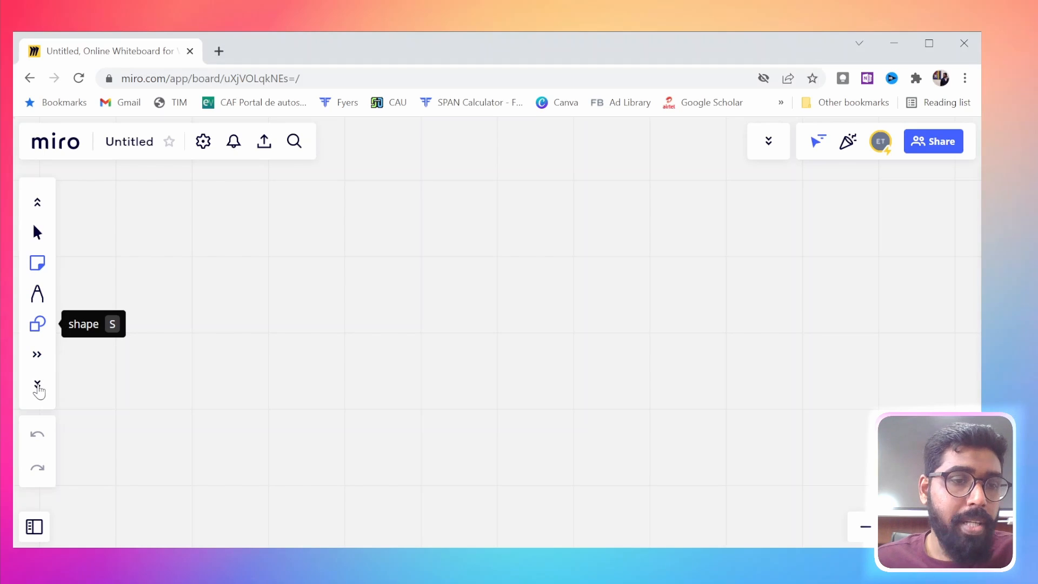
{"action": "left_click", "coordinate": [37, 386]}
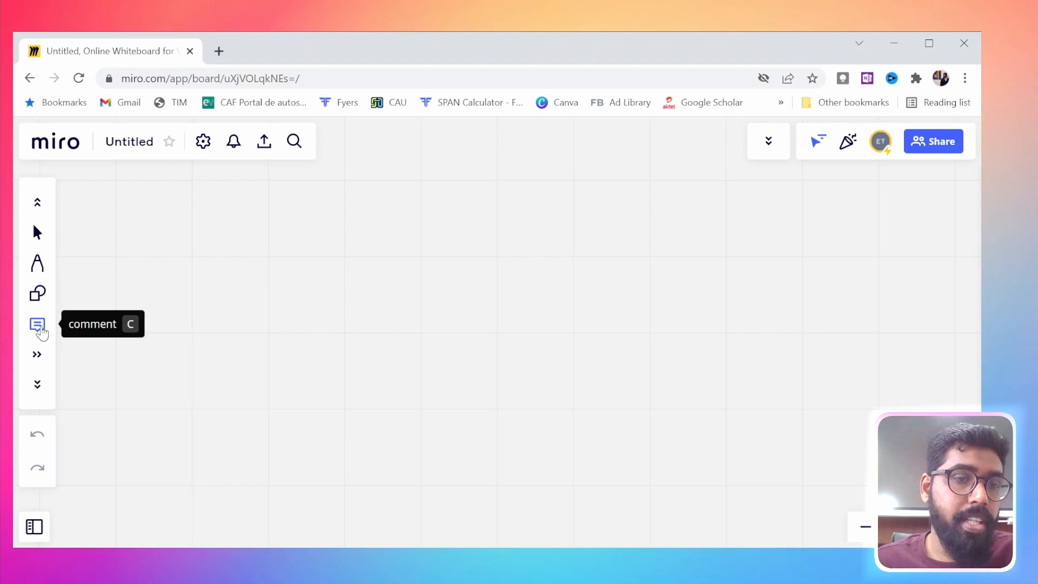
{"action": "left_click", "coordinate": [37, 384]}
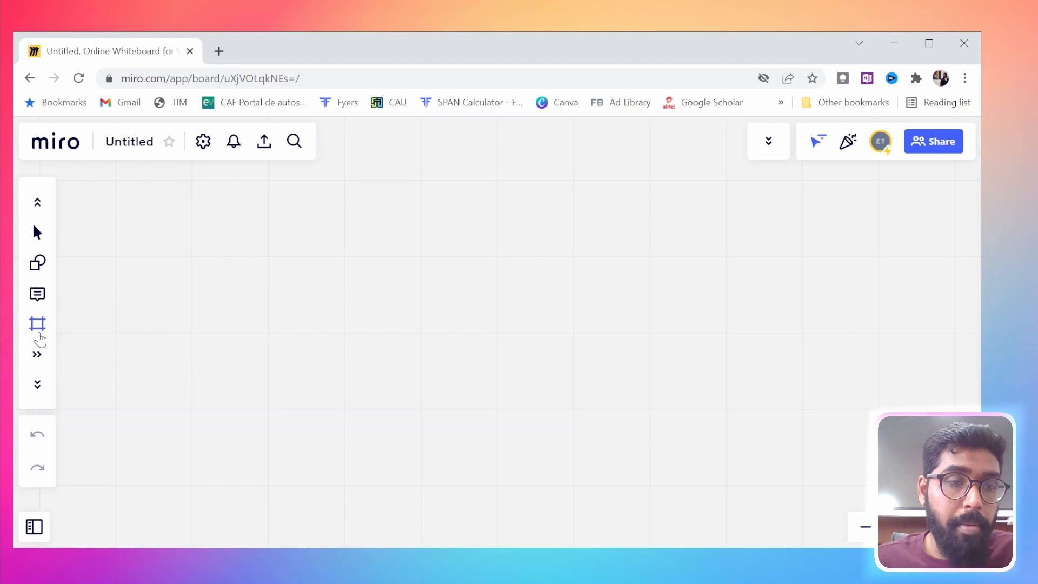
{"action": "left_click", "coordinate": [38, 385]}
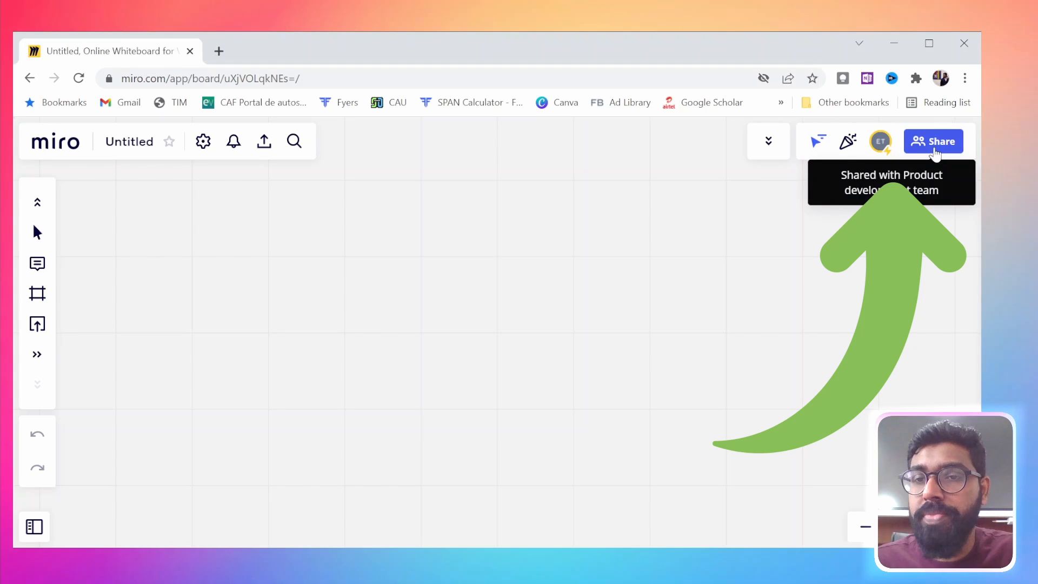
{"action": "left_click", "coordinate": [933, 150]}
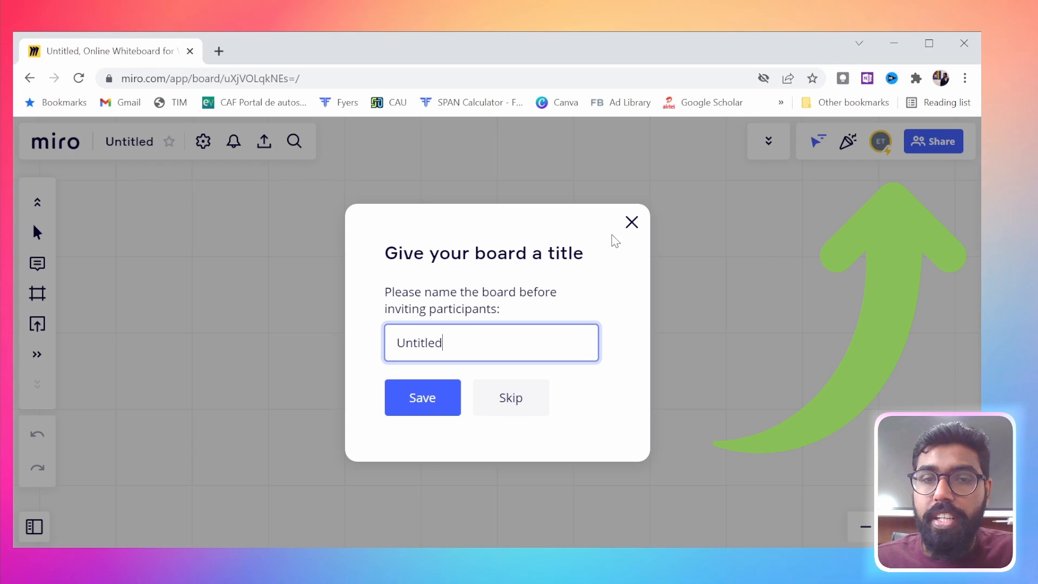
{"action": "left_click", "coordinate": [632, 222]}
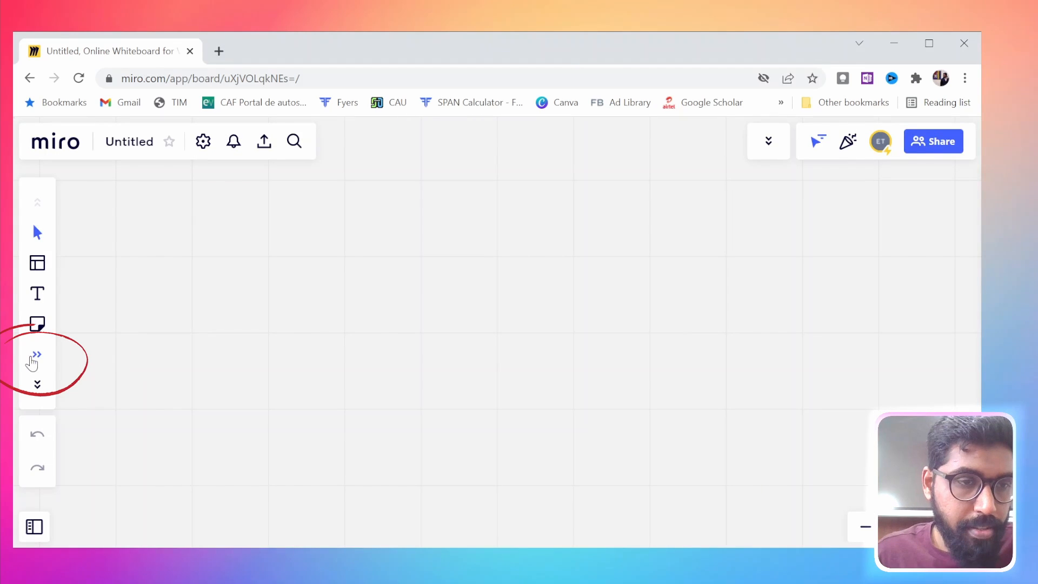
Browse the available apps and place a Mind map node on the empty board
{"action": "left_click", "coordinate": [33, 358]}
{"action": "scroll", "coordinate": [230, 407], "scroll_direction": "down", "scroll_amount": 5}
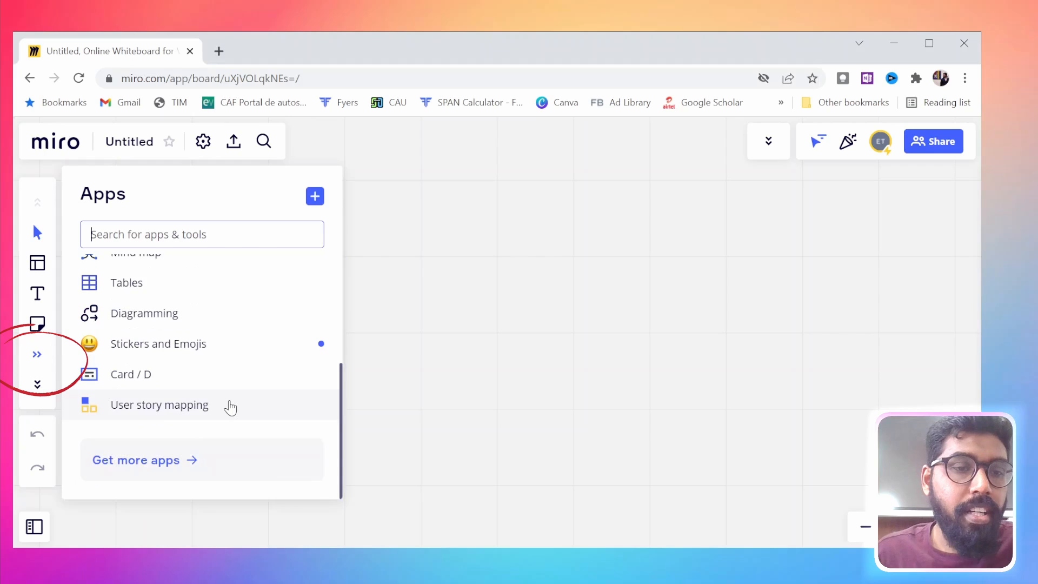
{"action": "scroll", "coordinate": [227, 400], "scroll_direction": "up", "scroll_amount": 2}
{"action": "scroll", "coordinate": [128, 414], "scroll_direction": "up", "scroll_amount": 3}
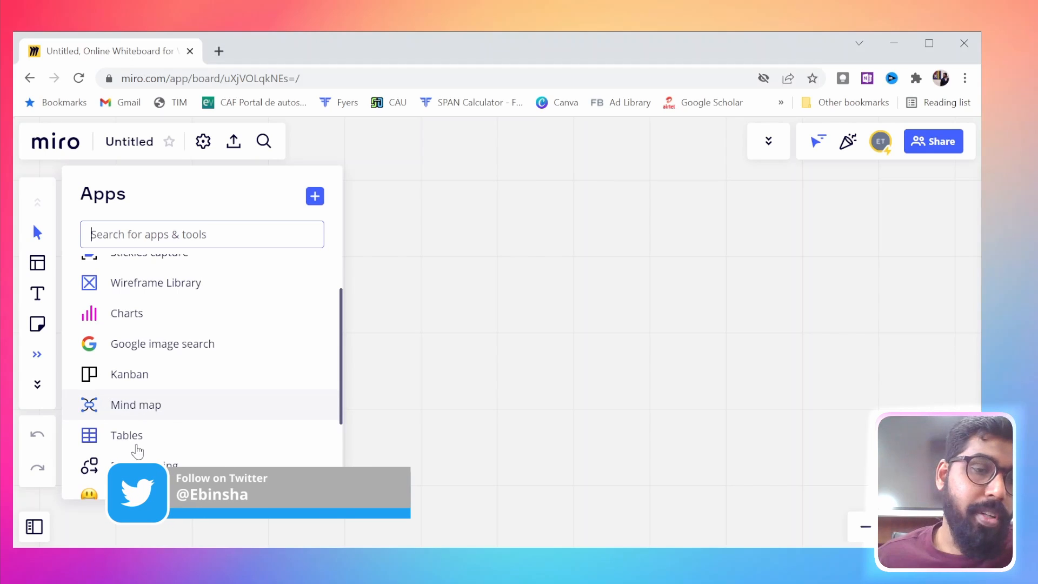
{"action": "scroll", "coordinate": [132, 412], "scroll_direction": "down", "scroll_amount": 3}
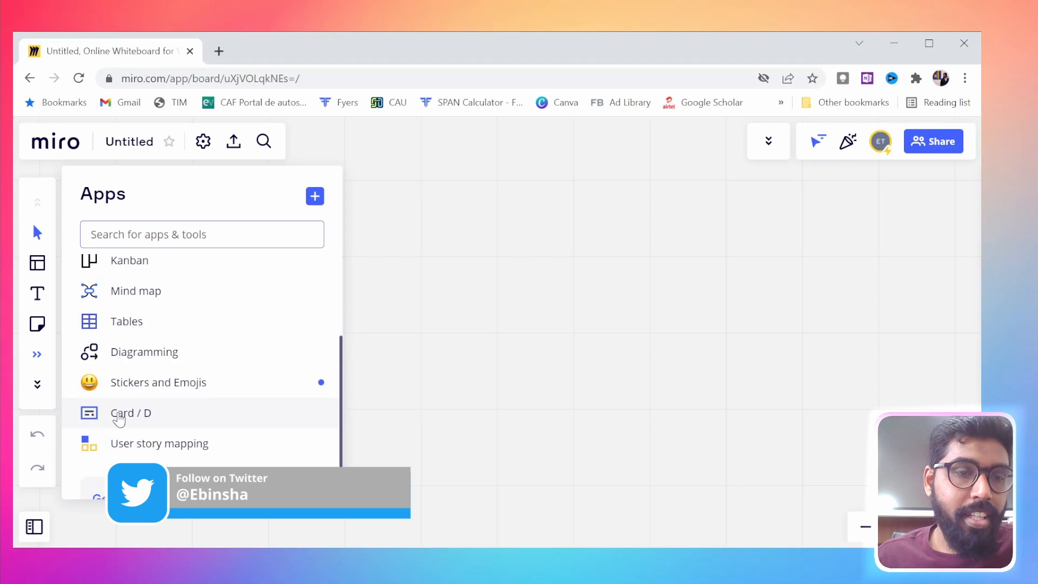
{"action": "scroll", "coordinate": [148, 296], "scroll_direction": "up", "scroll_amount": 3}
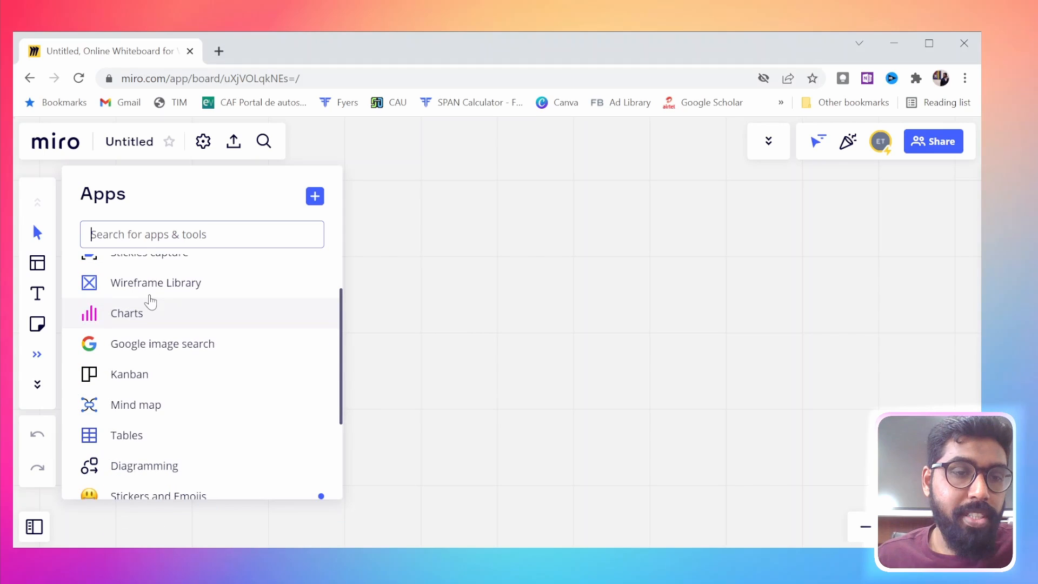
{"action": "scroll", "coordinate": [154, 321], "scroll_direction": "down", "scroll_amount": 3}
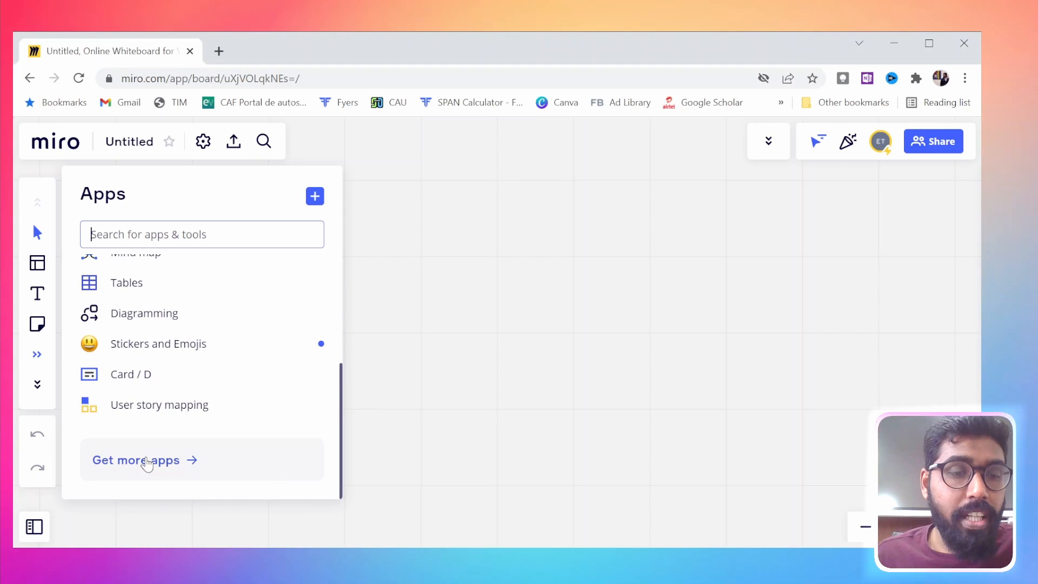
{"action": "scroll", "coordinate": [172, 373], "scroll_direction": "up", "scroll_amount": 3}
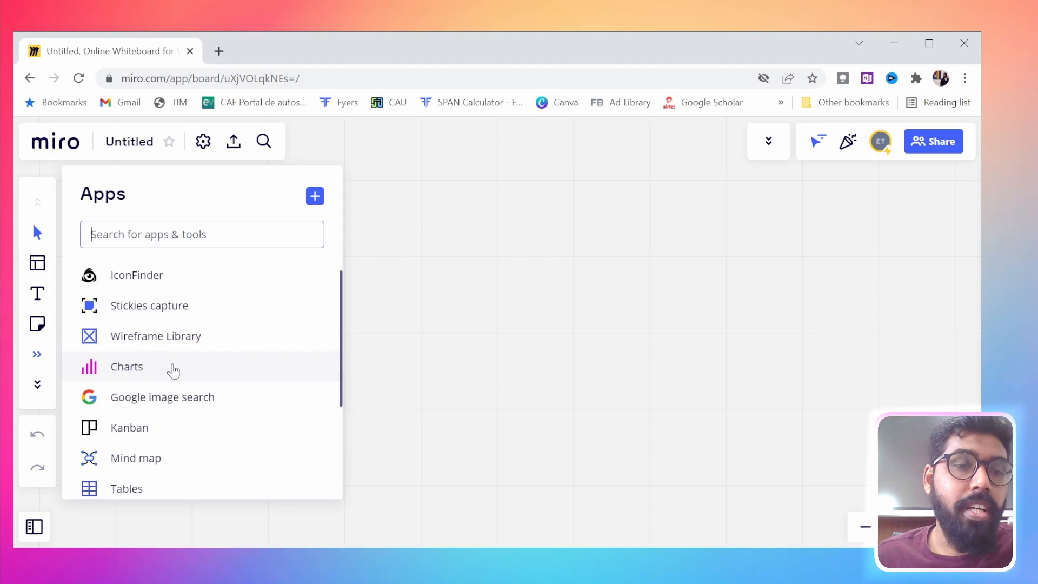
{"action": "scroll", "coordinate": [173, 371], "scroll_direction": "up", "scroll_amount": 2}
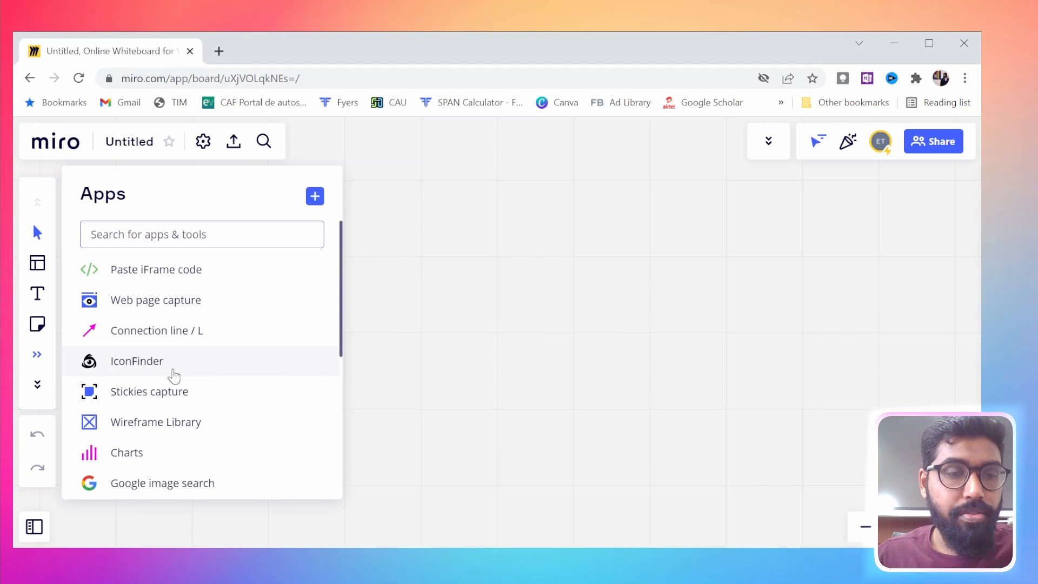
{"action": "scroll", "coordinate": [159, 324], "scroll_direction": "down", "scroll_amount": 4}
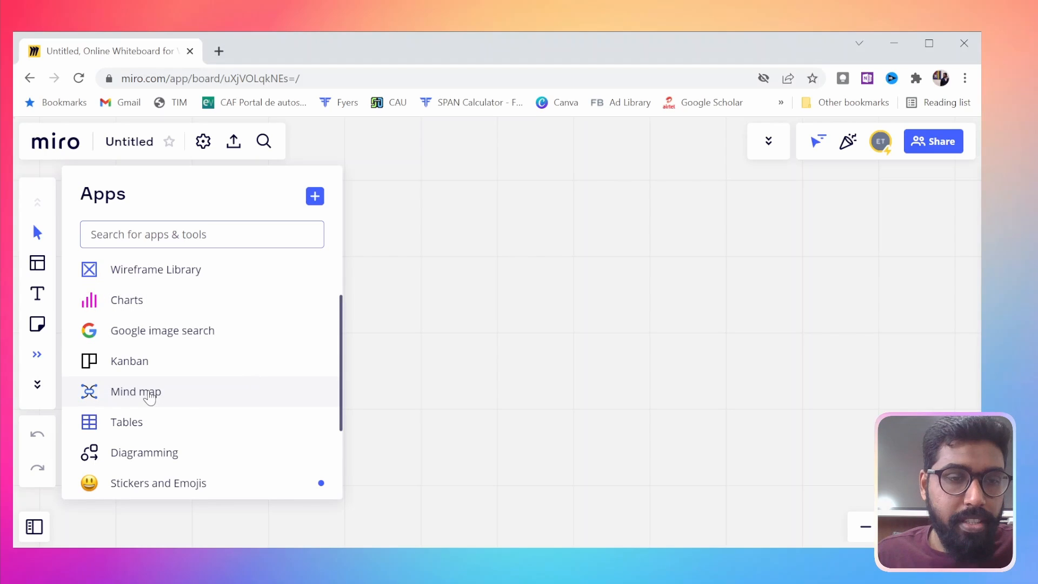
{"action": "left_click", "coordinate": [146, 394]}
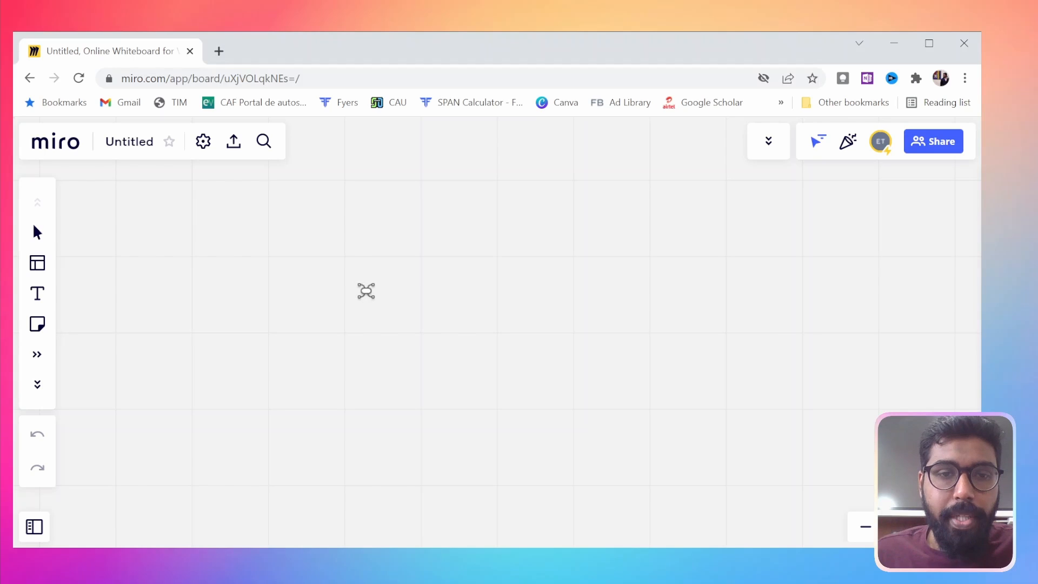
{"action": "left_click", "coordinate": [366, 292]}
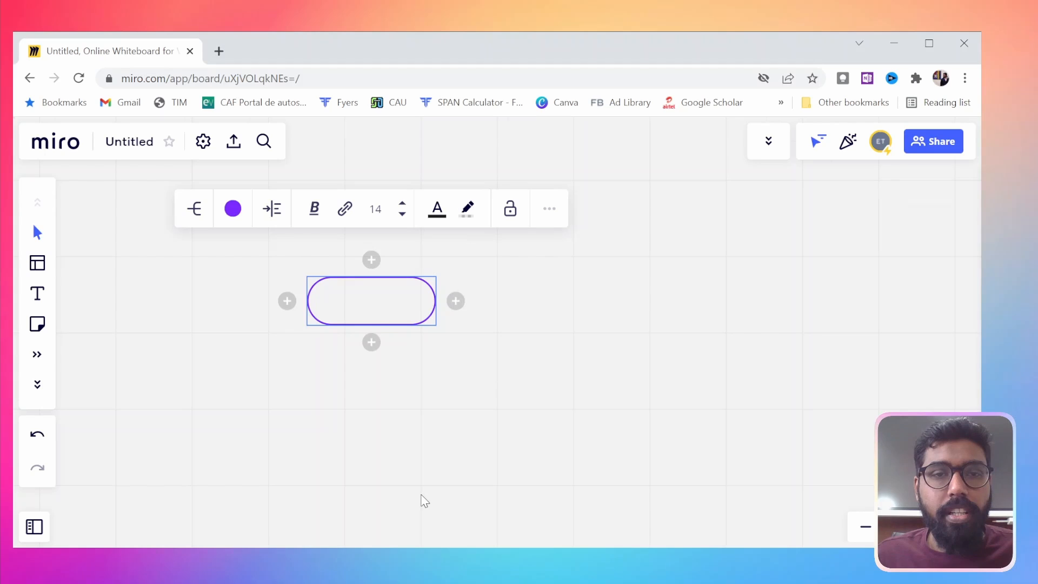
Zoom and pan the board around the empty mind map node
{"action": "scroll", "coordinate": [572, 355], "scroll_direction": "down", "scroll_amount": 1}
{"action": "scroll", "coordinate": [572, 354], "scroll_direction": "down", "scroll_amount": 3}
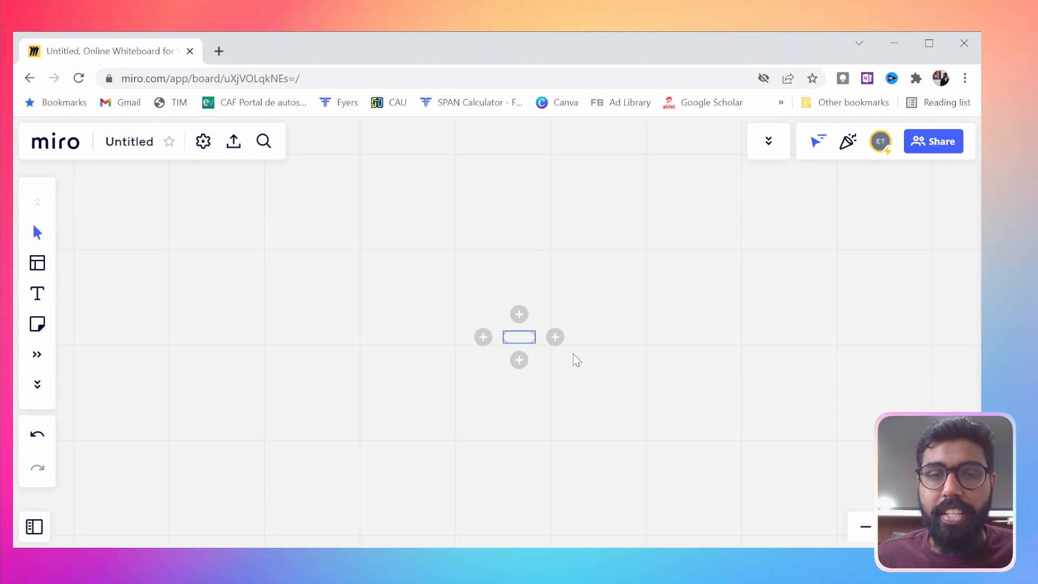
{"action": "left_click_drag", "start_coordinate": [603, 380], "coordinate": [599, 375]}
{"action": "scroll", "coordinate": [604, 382], "scroll_direction": "up", "scroll_amount": 5}
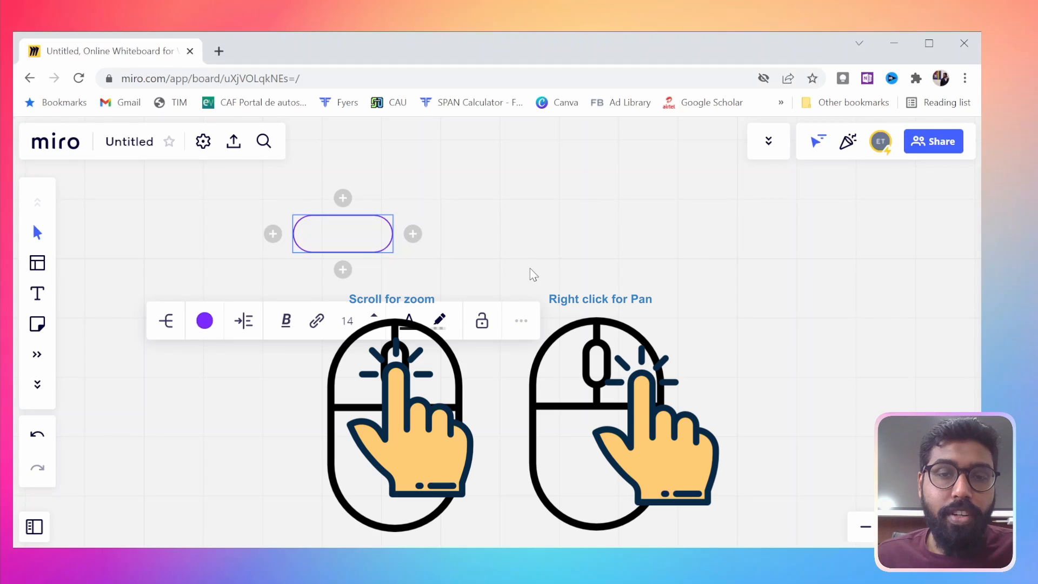
{"action": "left_click_drag", "start_coordinate": [435, 296], "coordinate": [546, 315]}
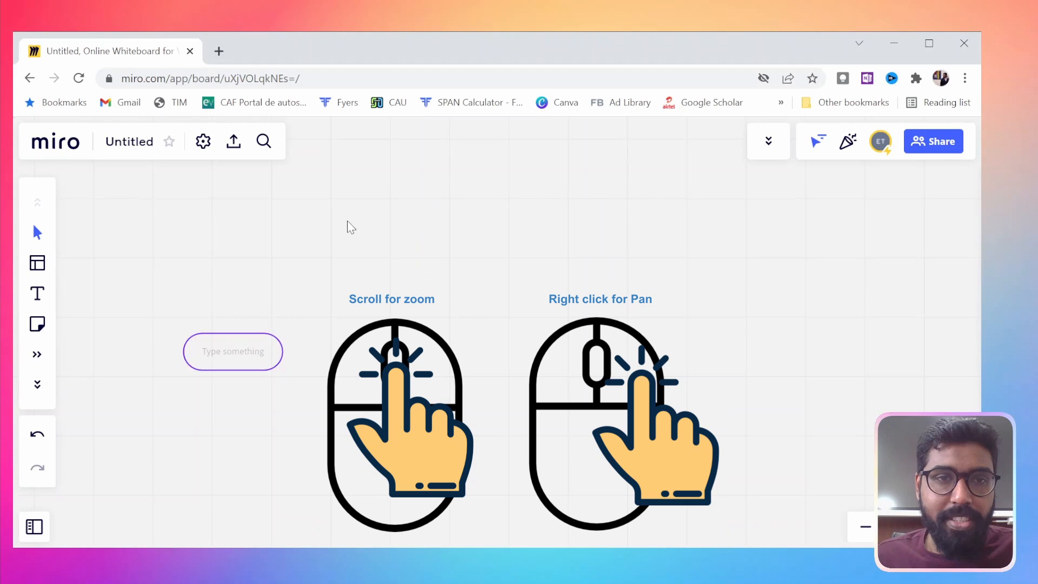
{"action": "left_click_drag", "start_coordinate": [320, 285], "coordinate": [456, 253]}
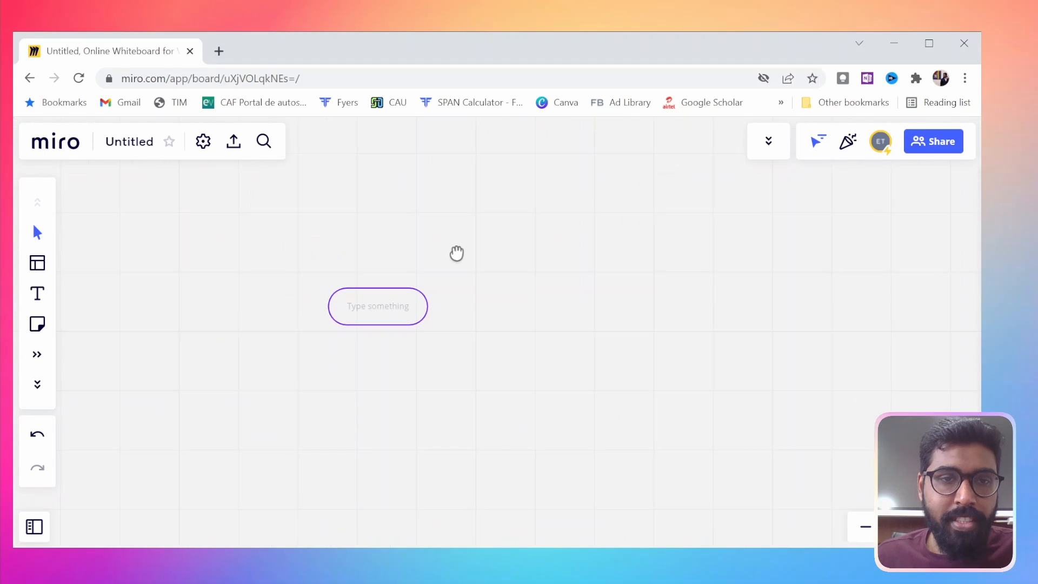
Label the central mind map node Party and add a child node named food below it
{"action": "left_click", "coordinate": [382, 321]}
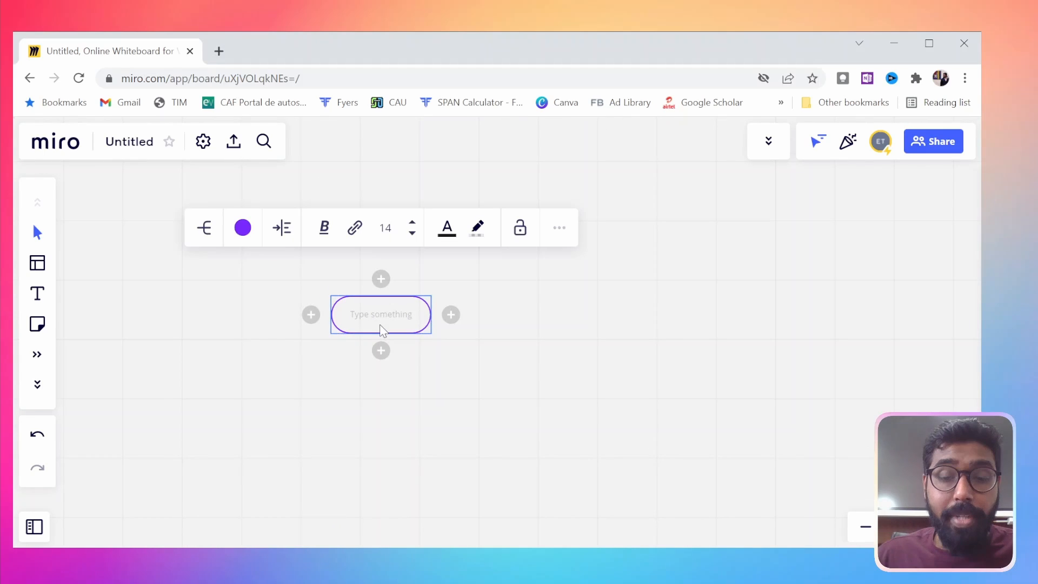
{"action": "type", "text": "Pa"}
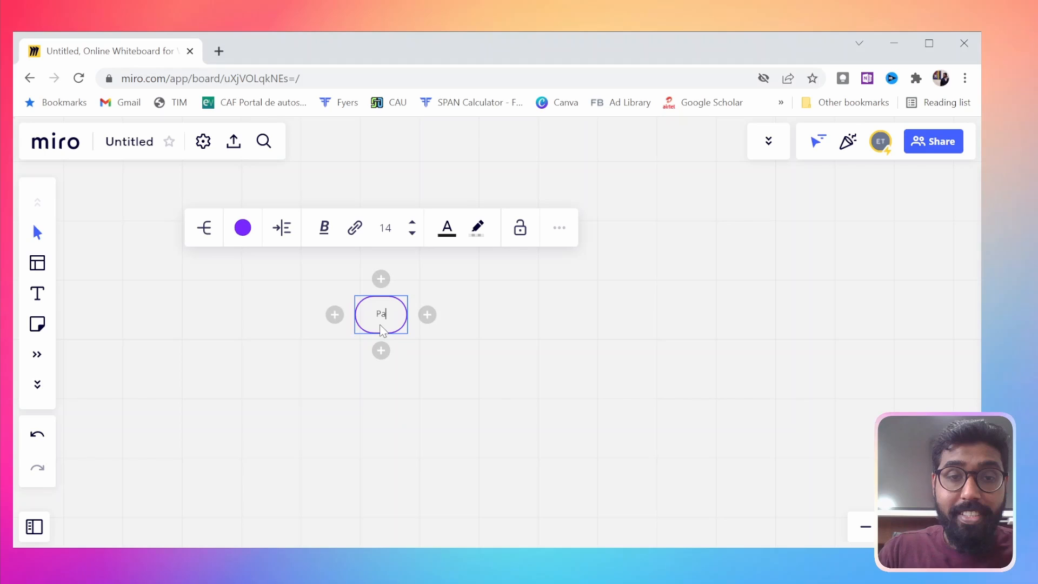
{"action": "type", "text": "rty"}
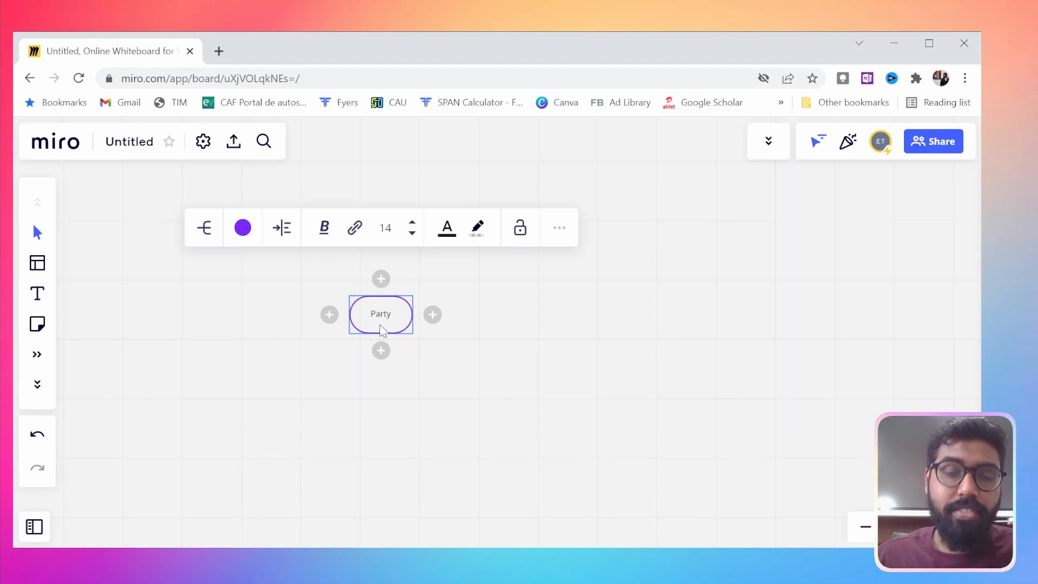
{"action": "left_click", "coordinate": [380, 350]}
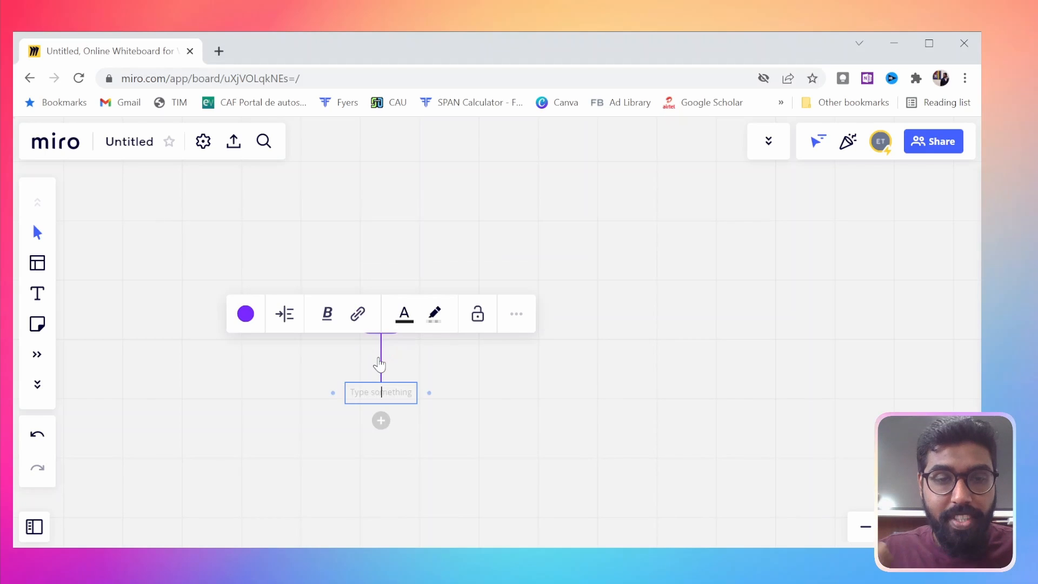
{"action": "type", "text": "food"}
{"action": "key", "text": "Escape"}
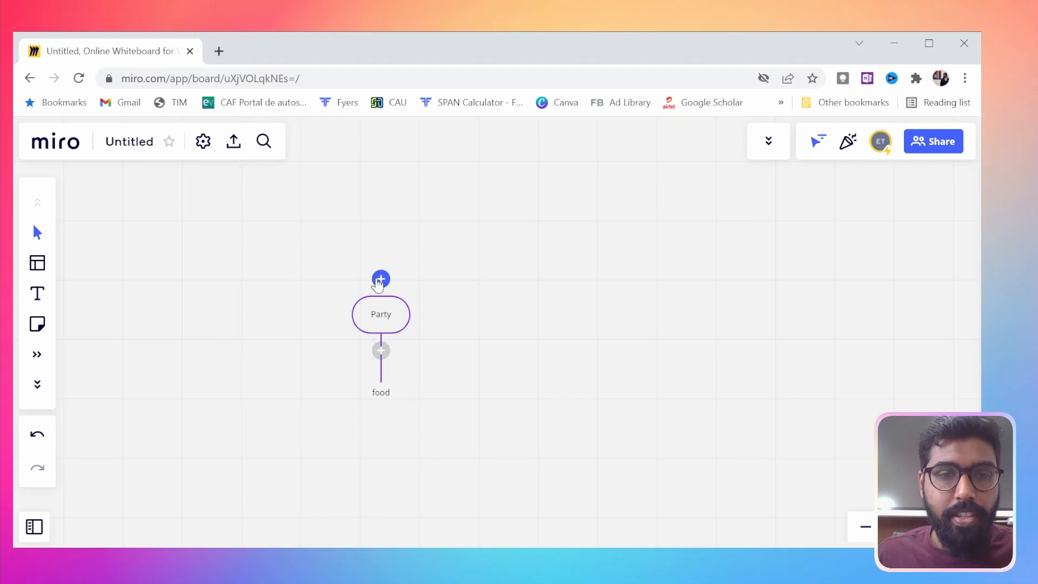
Add two nodes named location and invitee above the Party node
{"action": "left_click", "coordinate": [380, 278]}
{"action": "type", "text": "location"}
{"action": "key", "text": "Return"}
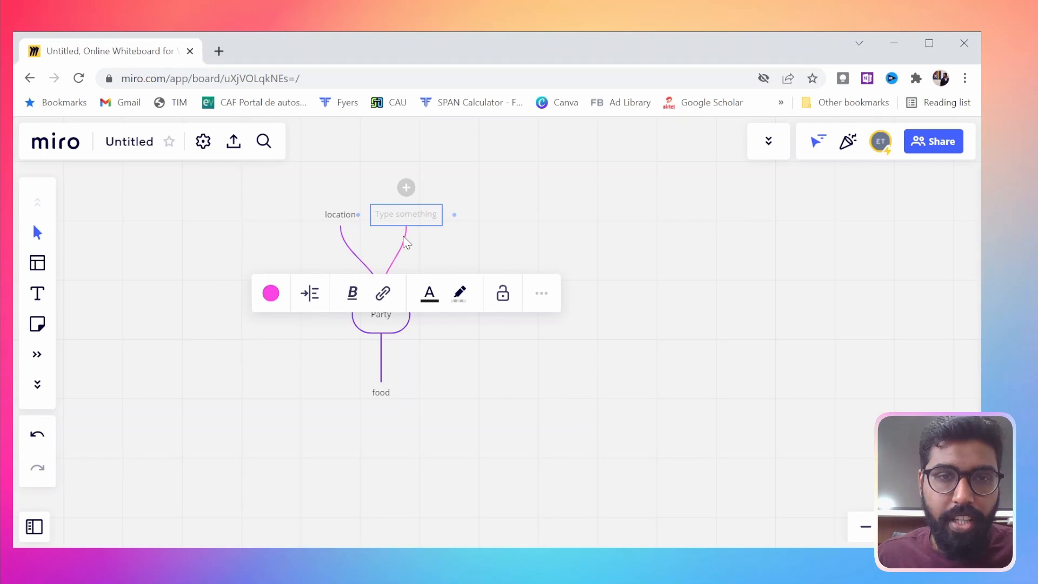
{"action": "type", "text": "in"}
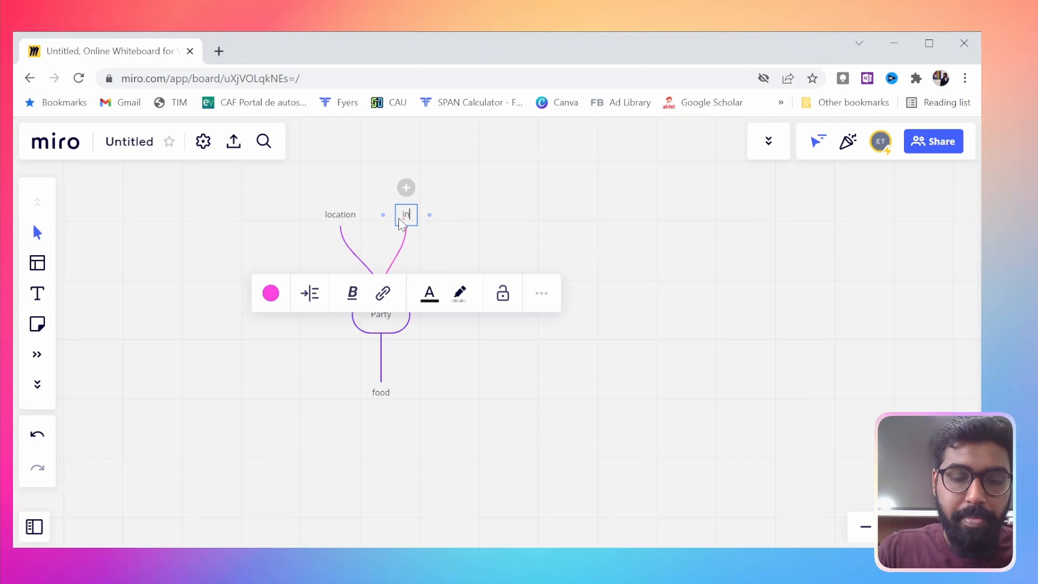
{"action": "type", "text": "v"}
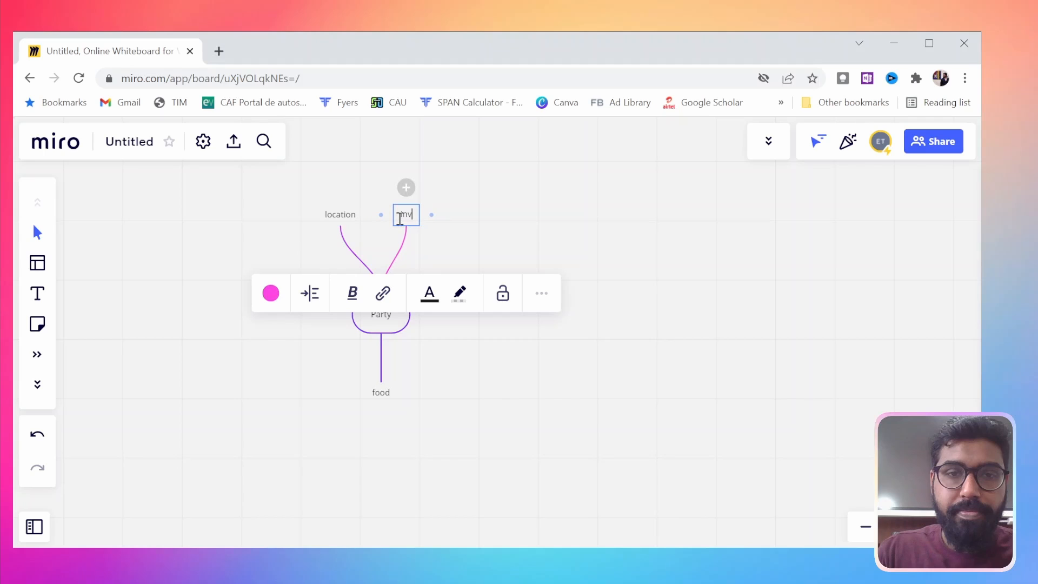
{"action": "type", "text": "ite"}
{"action": "type", "text": "e"}
Add snacks and main course as child nodes of food, and a Cake node beside food under Party
{"action": "left_click", "coordinate": [381, 393]}
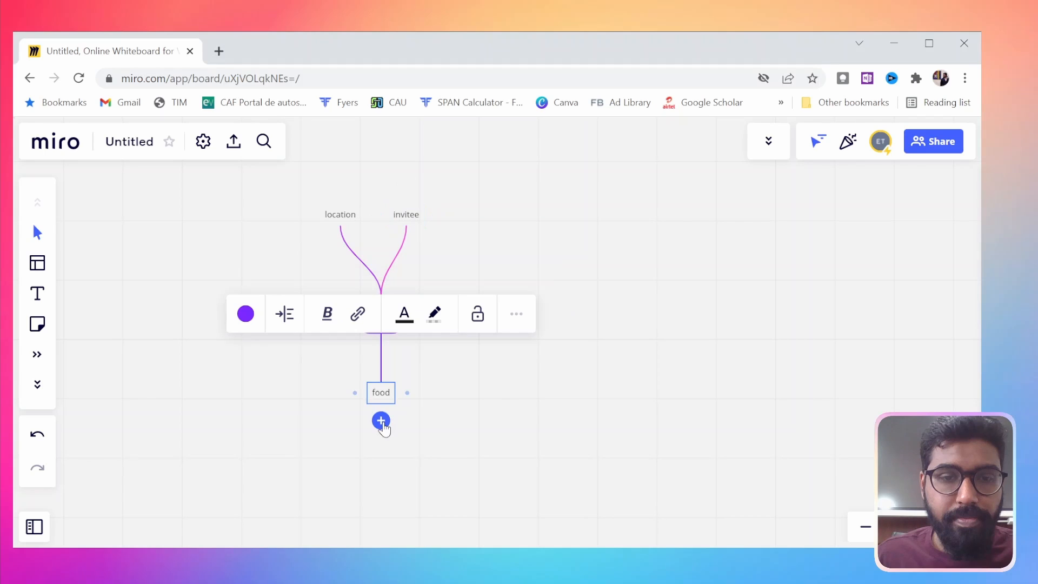
{"action": "left_click", "coordinate": [381, 421]}
{"action": "type", "text": "snacks"}
{"action": "key", "text": "Return"}
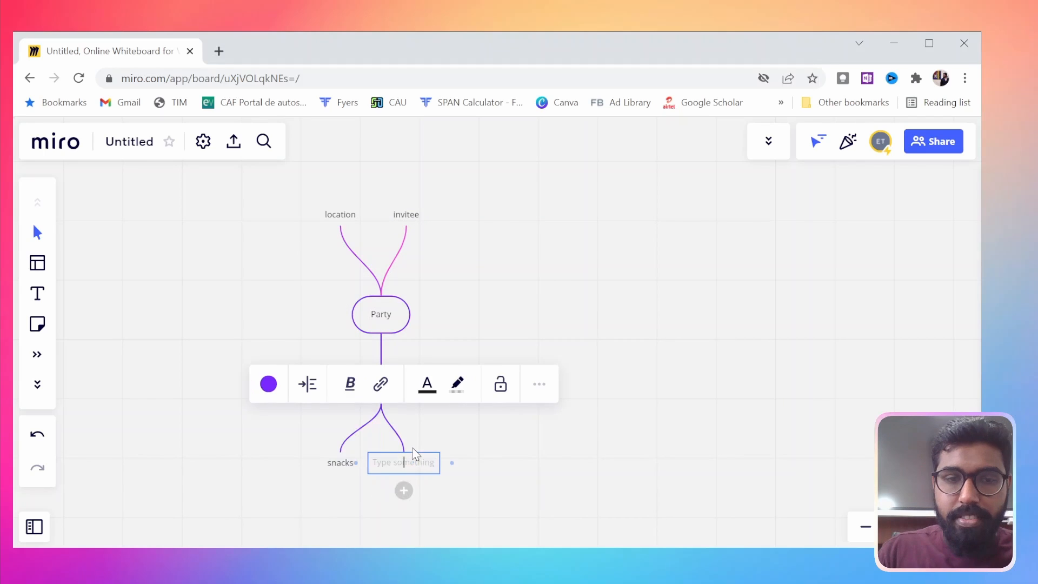
{"action": "type", "text": "main course"}
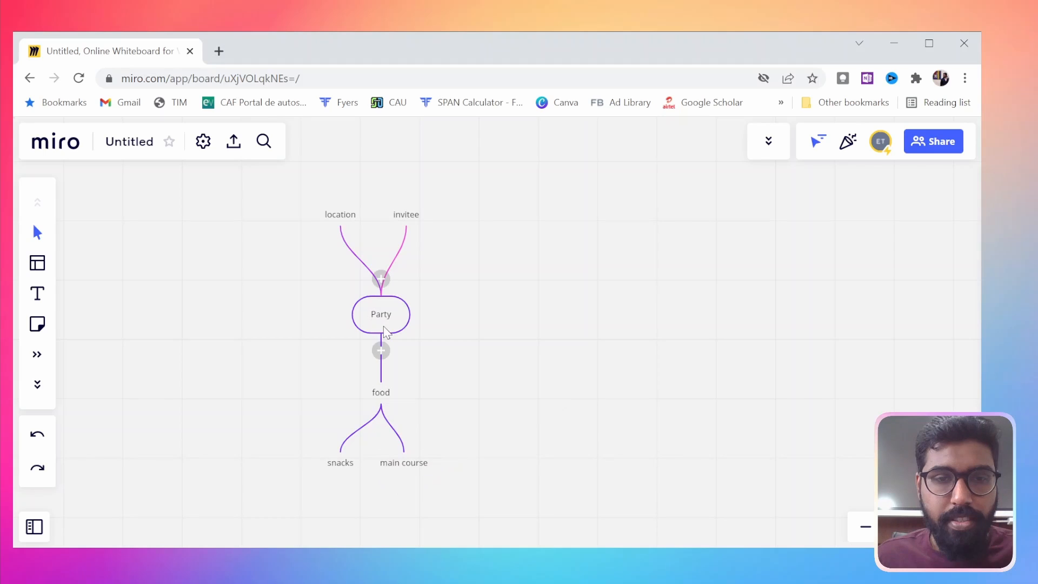
{"action": "left_click", "coordinate": [381, 350]}
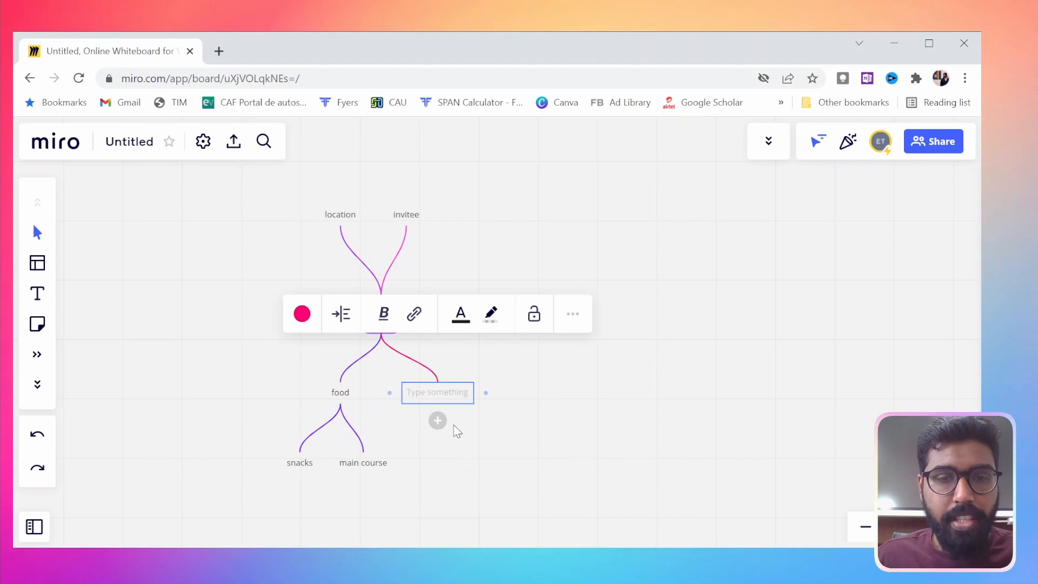
{"action": "type", "text": "Cake"}
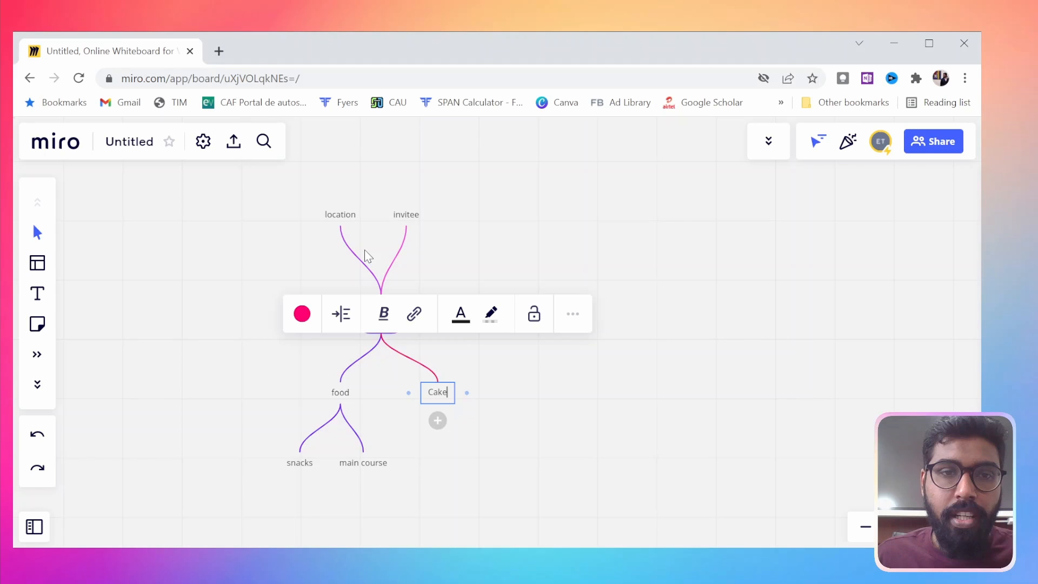
Add props and live streams as child nodes of the location node
{"action": "left_click", "coordinate": [341, 215]}
{"action": "key", "text": "Tab"}
{"action": "type", "text": "prop"}
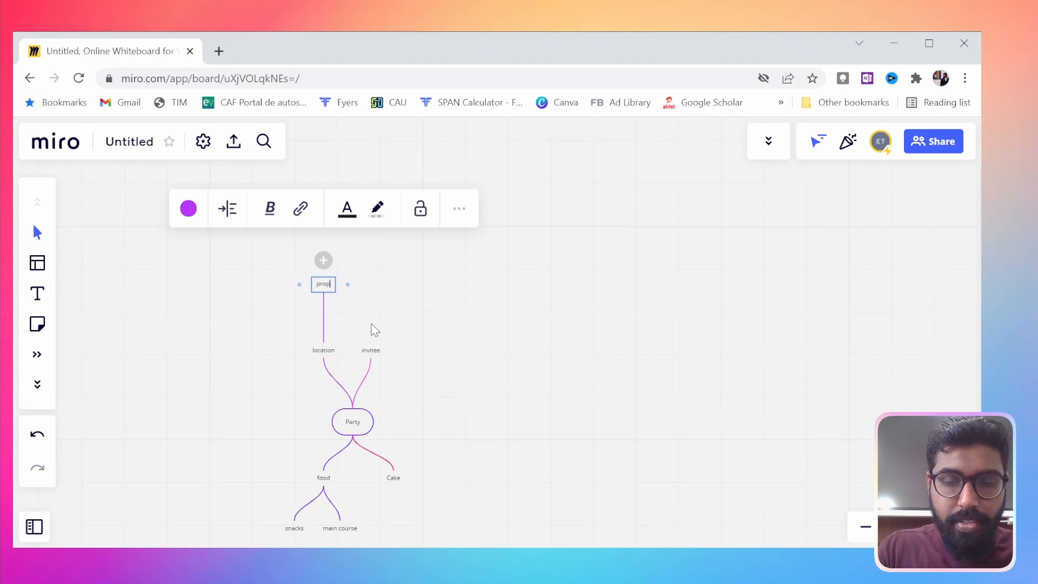
{"action": "type", "text": "s"}
{"action": "key", "text": "Return"}
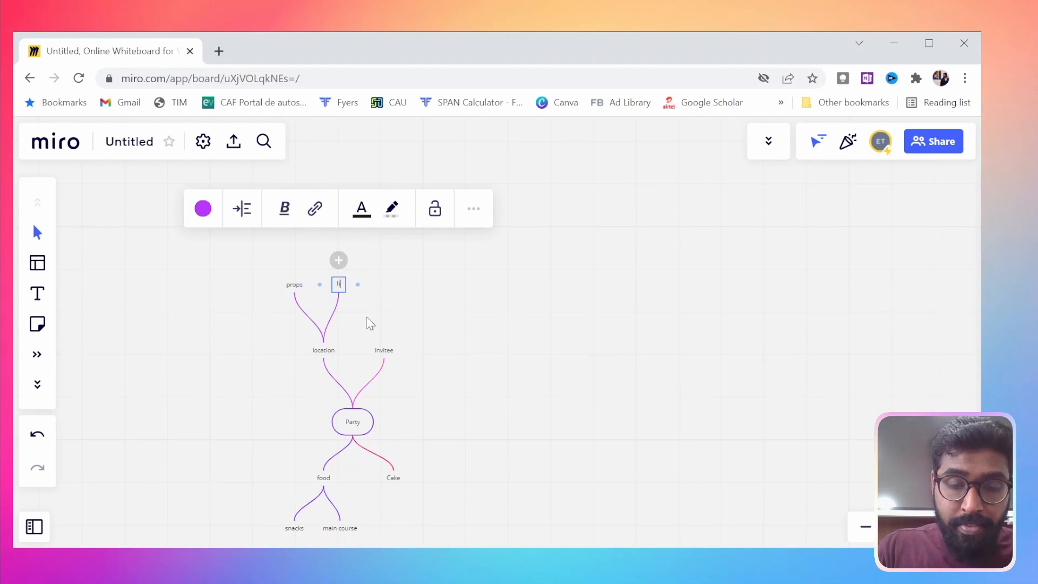
{"action": "type", "text": "live st"}
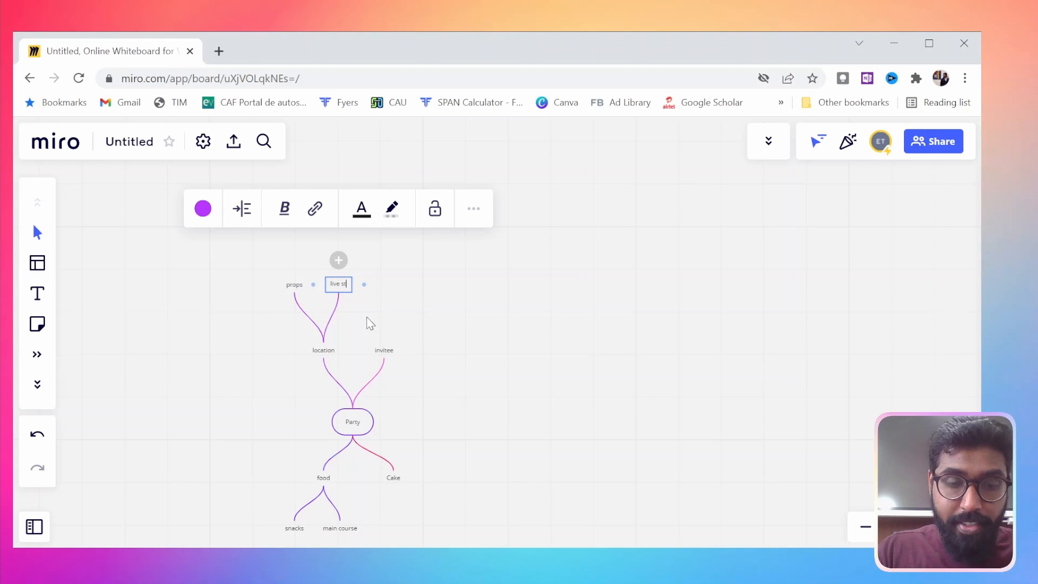
{"action": "type", "text": "reams"}
Add a child node named design below the Cake node
{"action": "scroll", "coordinate": [440, 410], "scroll_direction": "up", "scroll_amount": 3}
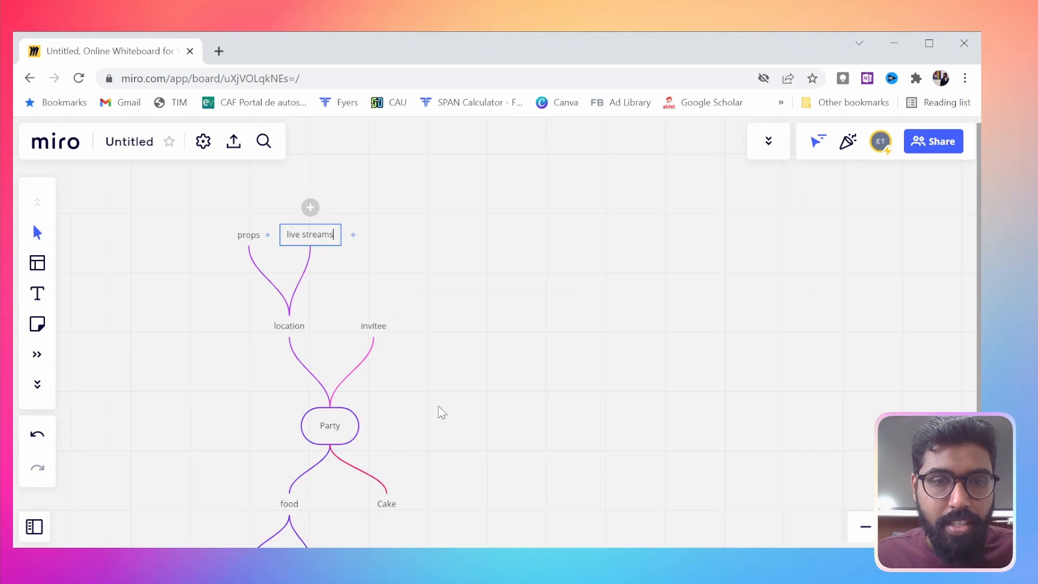
{"action": "scroll", "coordinate": [440, 410], "scroll_direction": "down", "scroll_amount": 2}
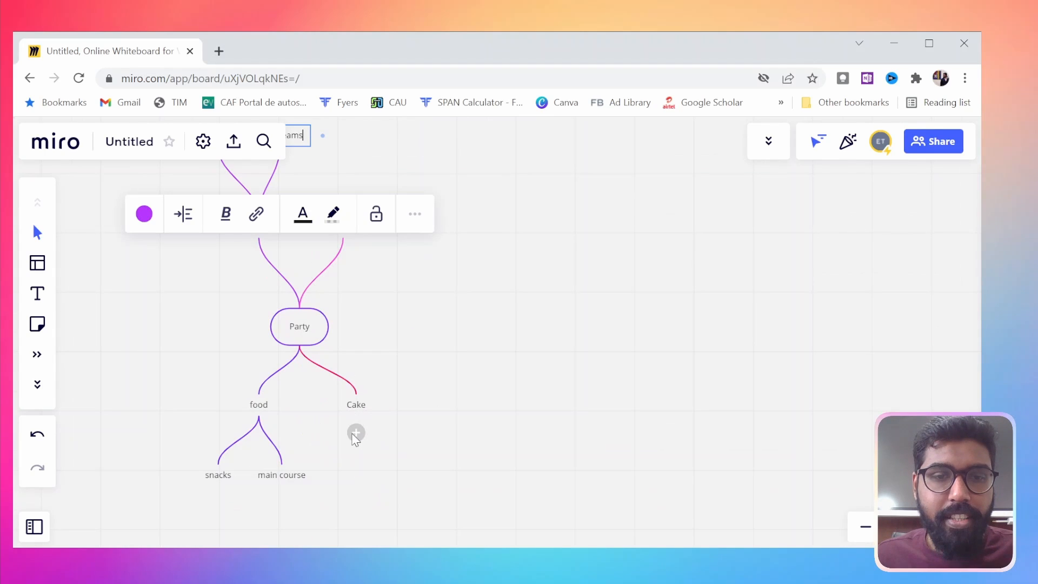
{"action": "left_click", "coordinate": [356, 433]}
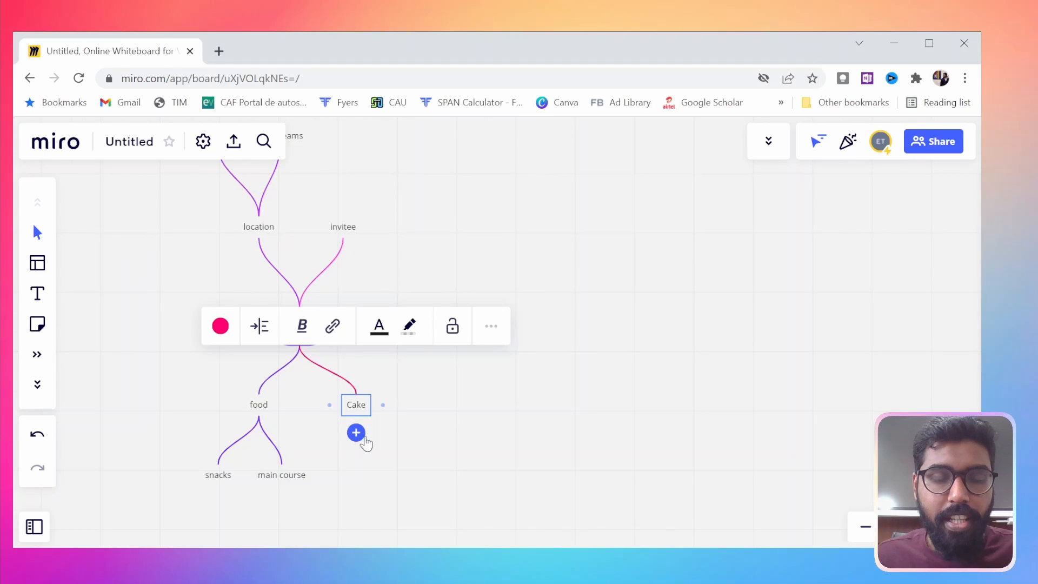
{"action": "left_click", "coordinate": [357, 434]}
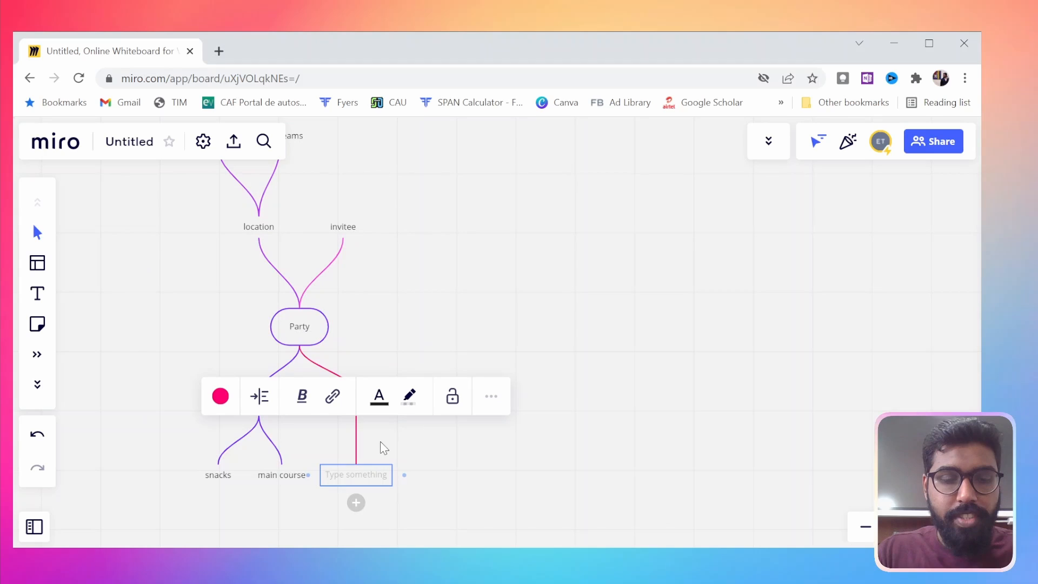
{"action": "type", "text": "design"}
{"action": "key", "text": "Return"}
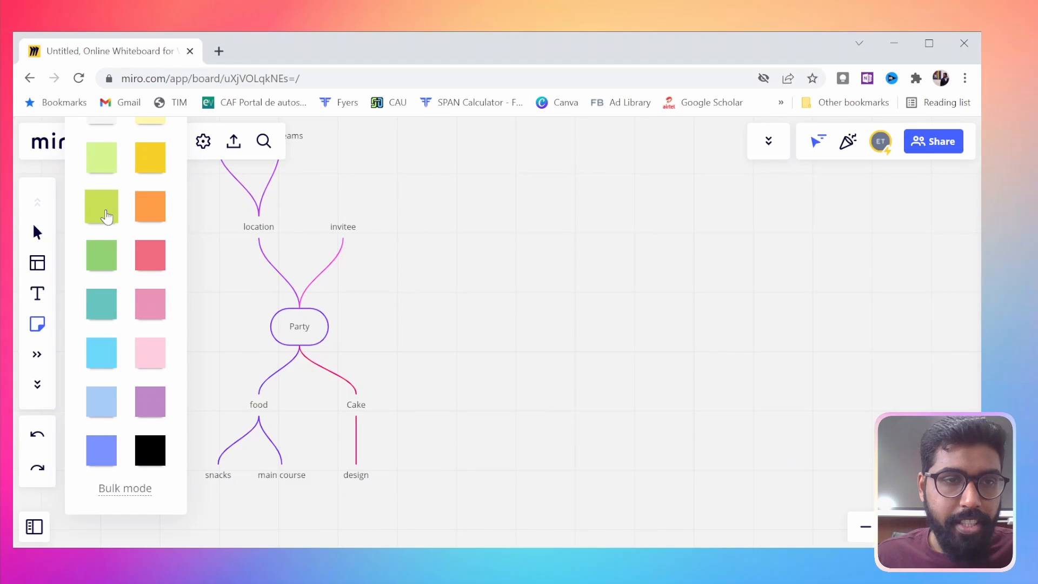
Place a lime green sticky note reading theme beside the design node and connect it with arrows to design and props
{"action": "left_click", "coordinate": [106, 216]}
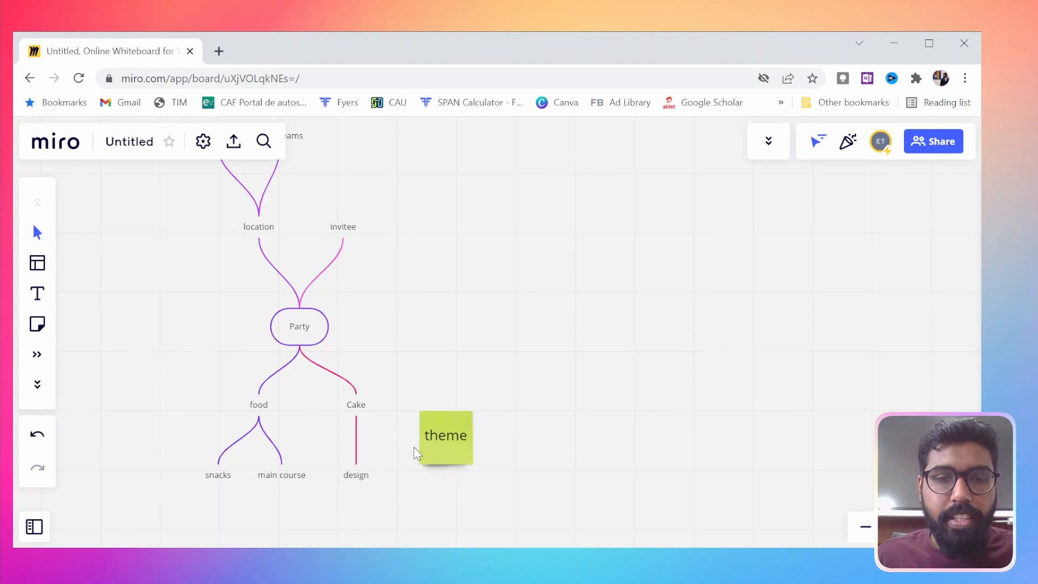
{"action": "left_click", "coordinate": [439, 453]}
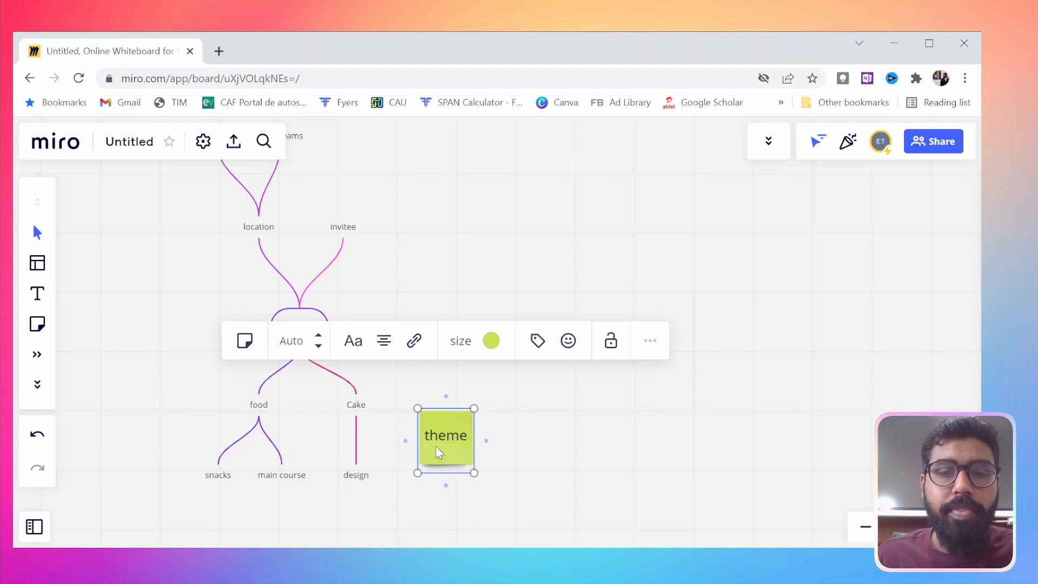
{"action": "left_click_drag", "start_coordinate": [405, 440], "coordinate": [374, 479]}
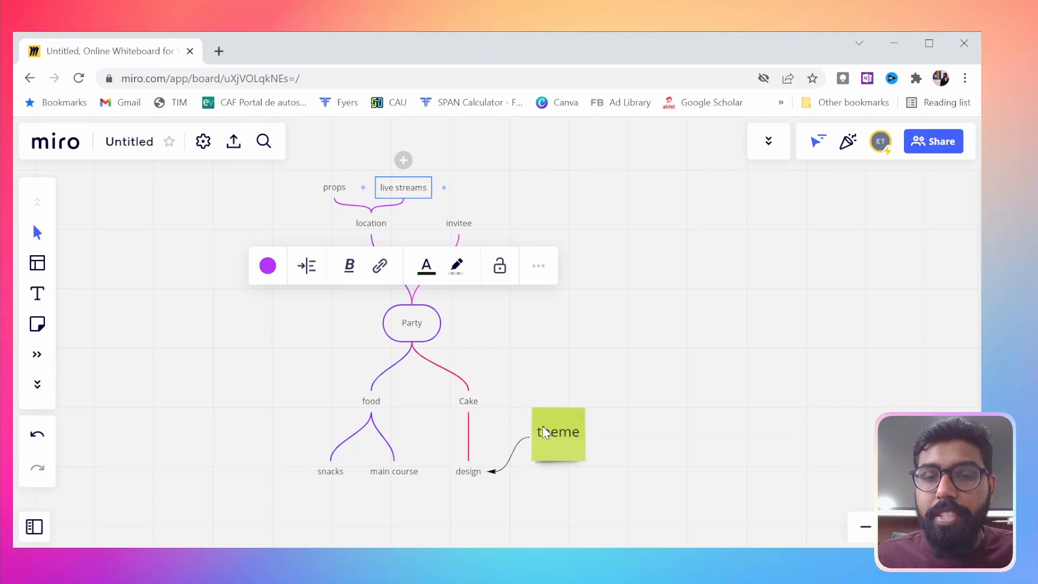
{"action": "mouse_move", "coordinate": [558, 404]}
{"action": "left_mouse_down"}
{"action": "mouse_move", "coordinate": [340, 197]}
{"action": "mouse_move", "coordinate": [350, 187]}
{"action": "left_mouse_up"}
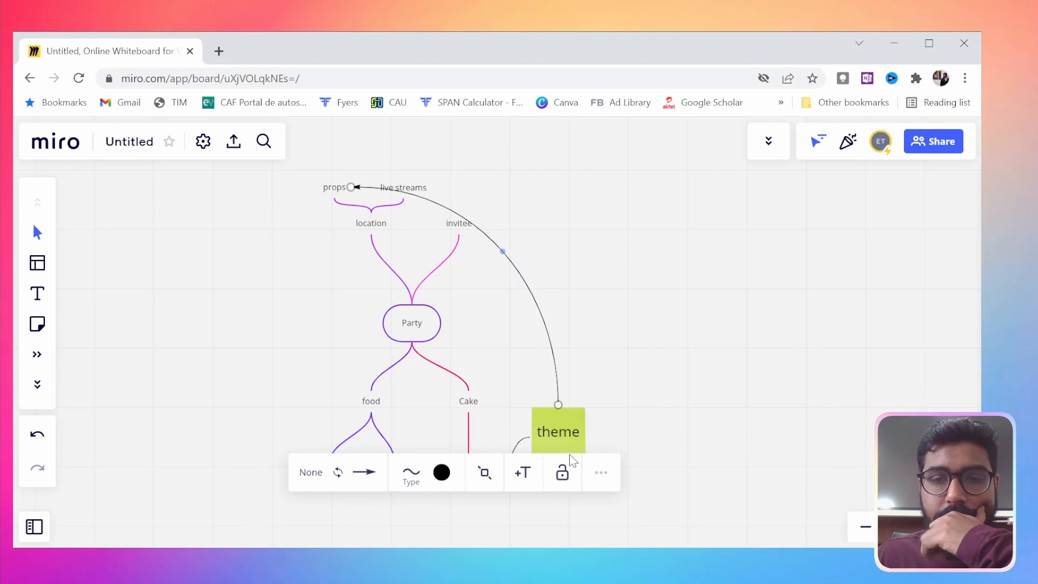
{"action": "left_click", "coordinate": [595, 436]}
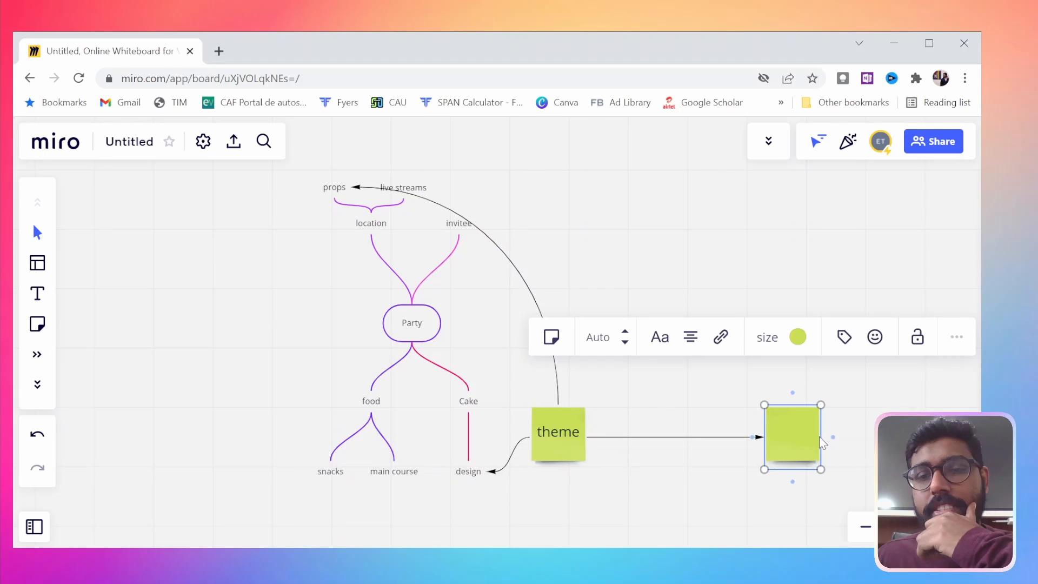
{"action": "left_click_drag", "start_coordinate": [799, 376], "coordinate": [790, 490]}
{"action": "key", "text": "Delete"}
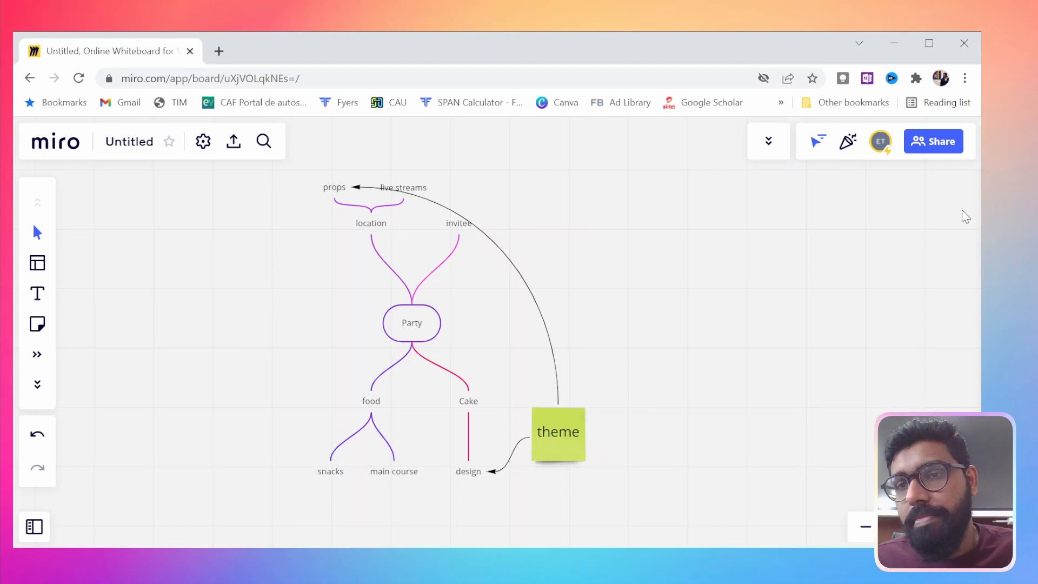
Preview the board in presentation mode and return to editing
{"action": "left_click", "coordinate": [768, 143]}
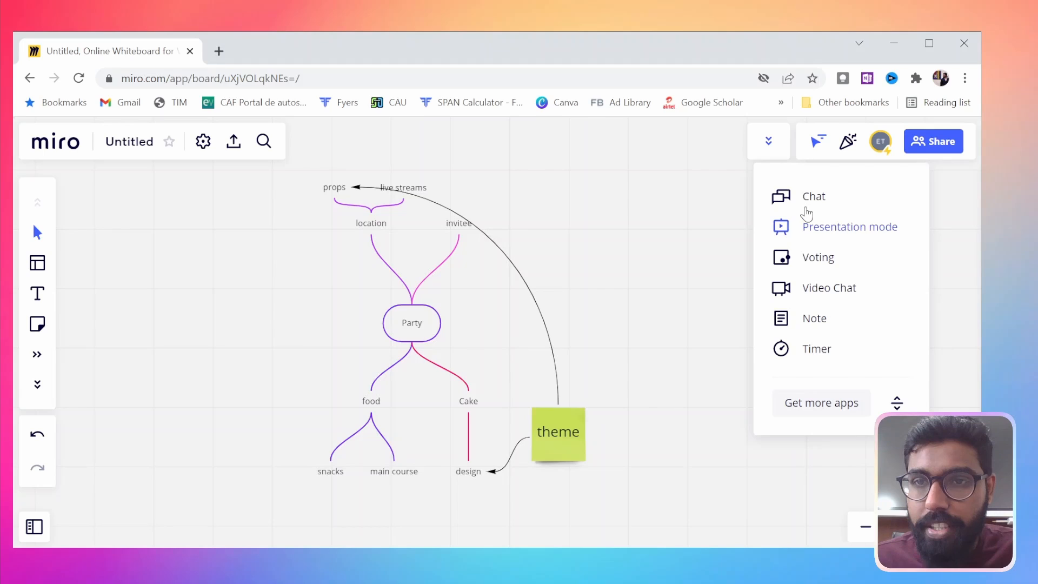
{"action": "left_click", "coordinate": [819, 241]}
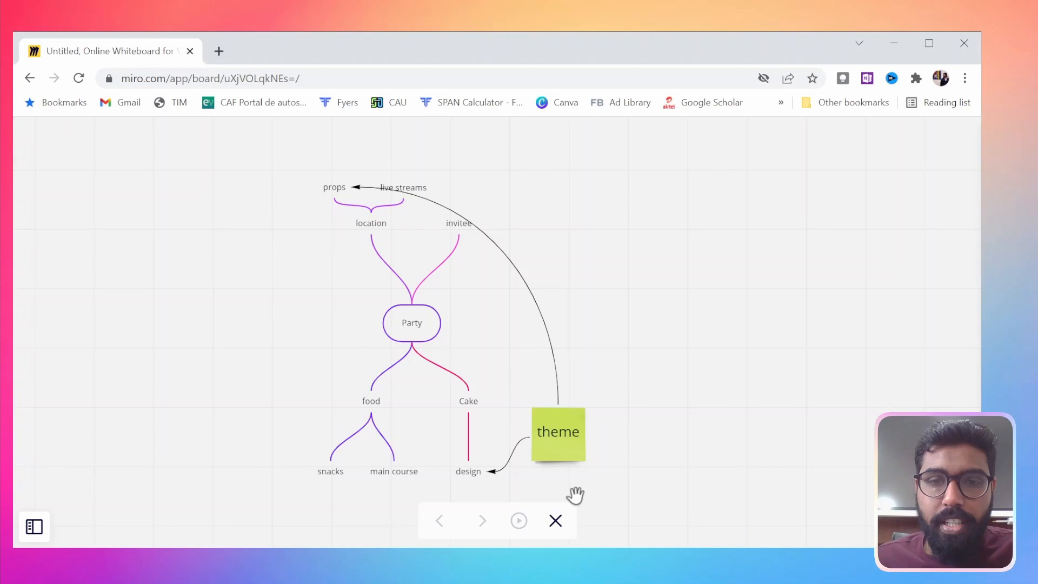
{"action": "left_click", "coordinate": [562, 523]}
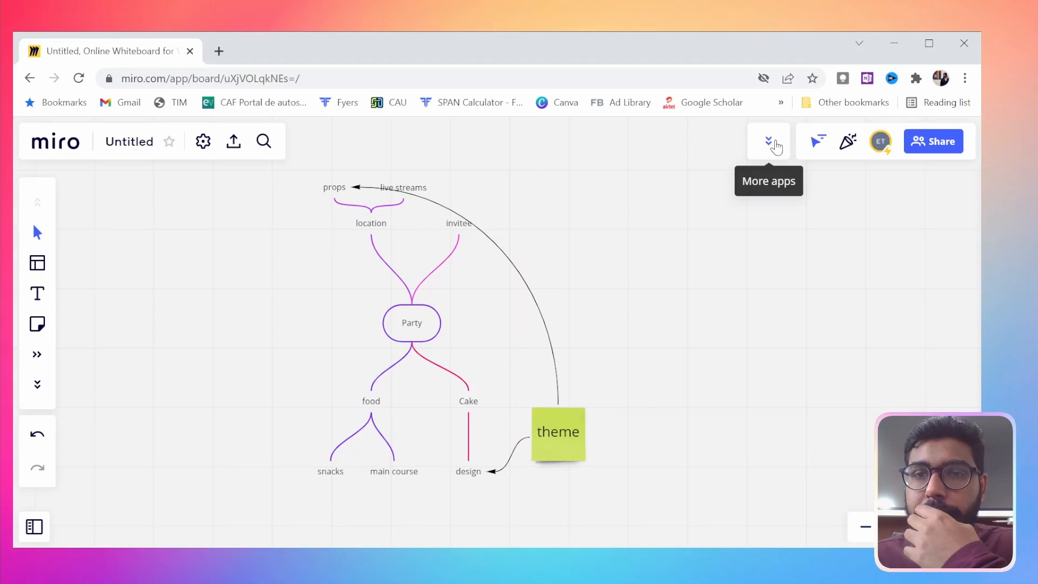
Review the chat and note tools, the other collaboration apps and the list of creation apps
{"action": "left_click", "coordinate": [776, 146]}
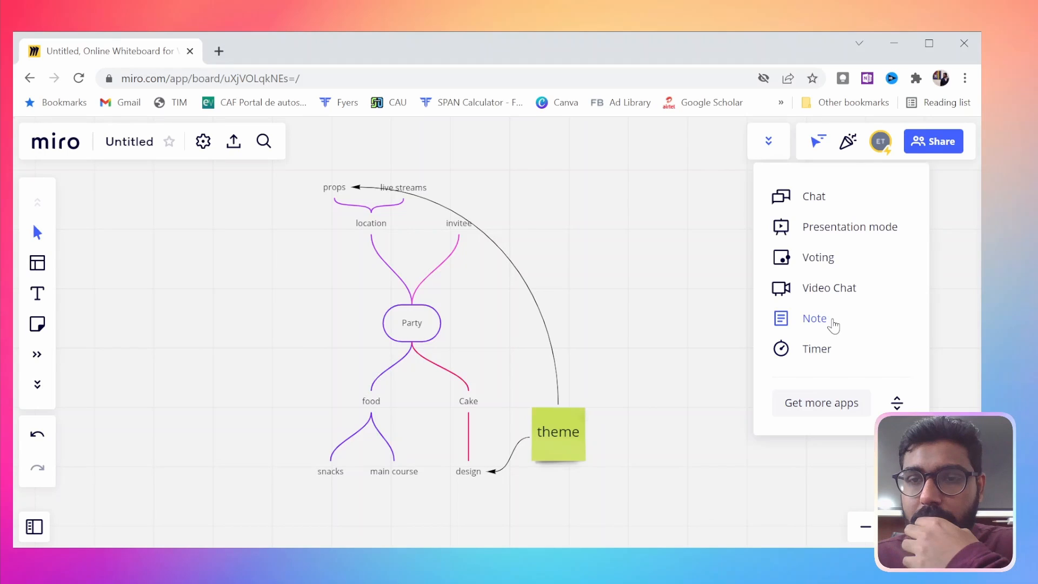
{"action": "left_click", "coordinate": [813, 196]}
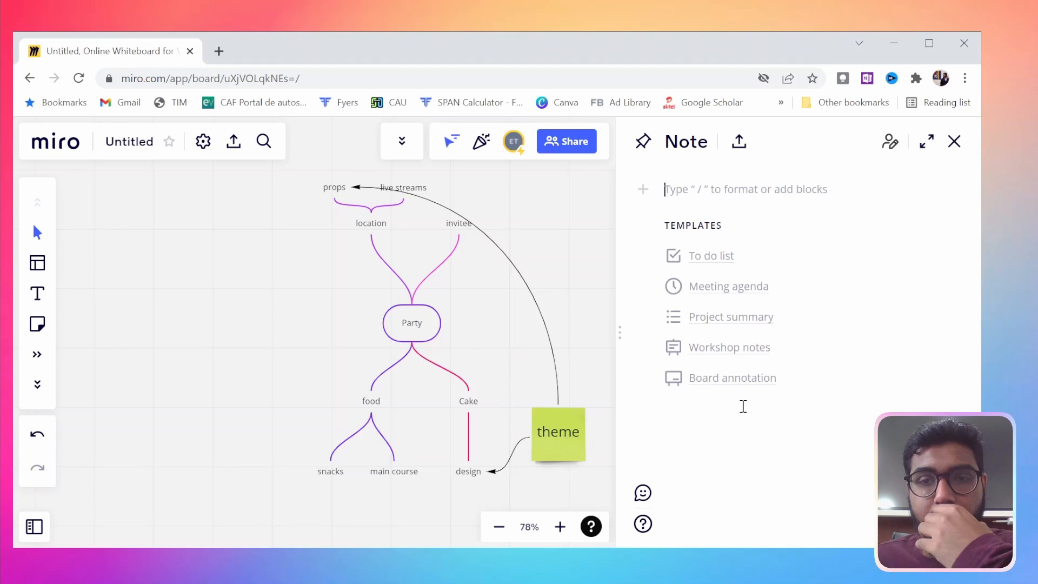
{"action": "left_click", "coordinate": [953, 142]}
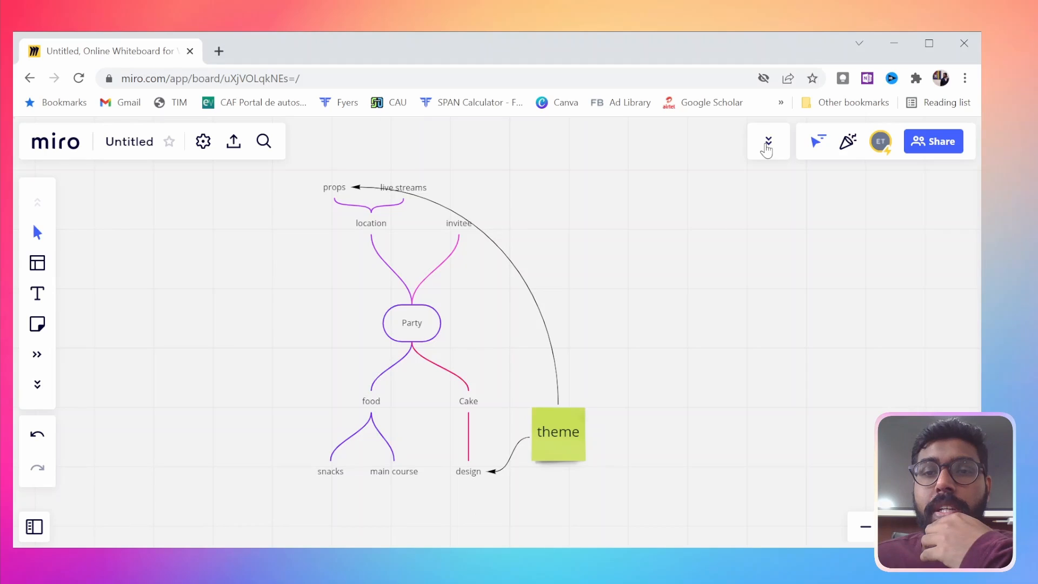
{"action": "left_click", "coordinate": [768, 143]}
{"action": "left_click", "coordinate": [702, 223]}
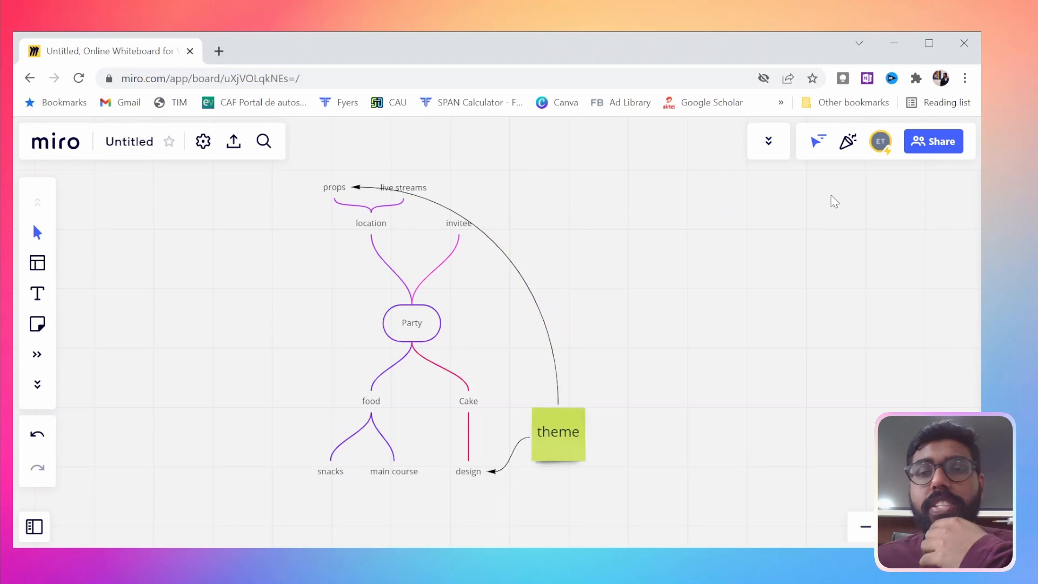
{"action": "left_click", "coordinate": [38, 356]}
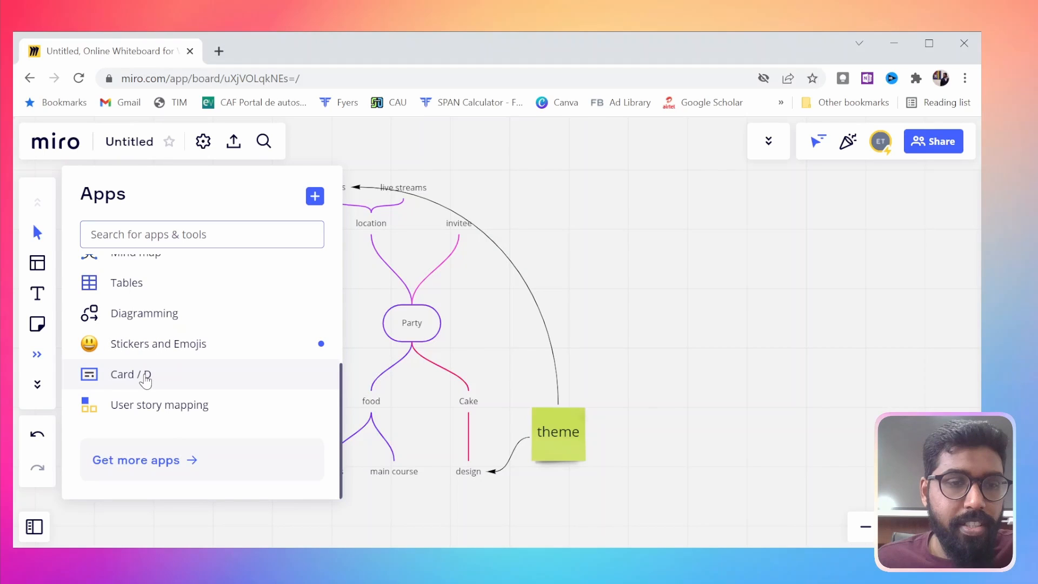
{"action": "left_click", "coordinate": [639, 327]}
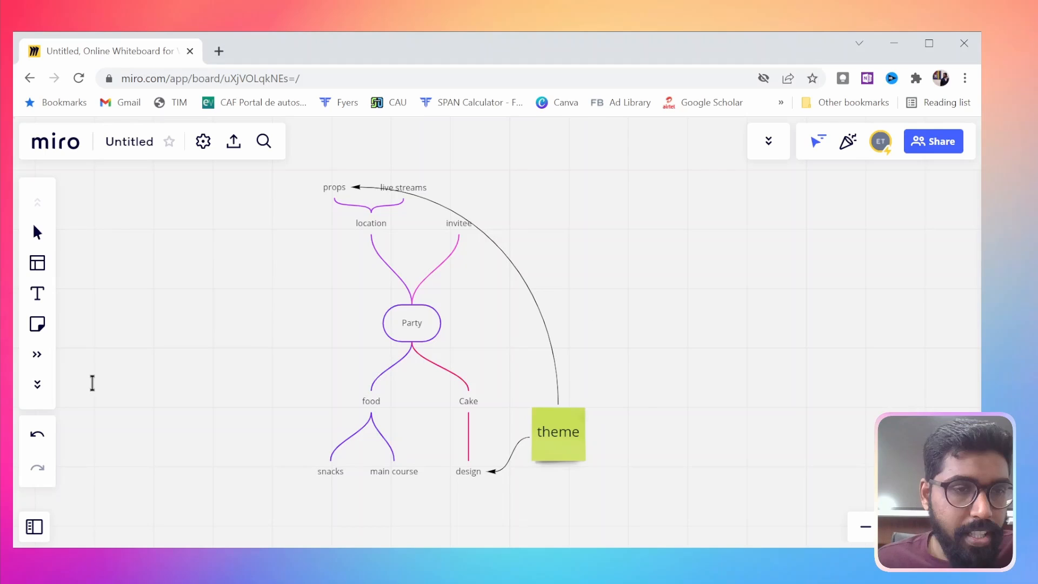
Place a blank card above and beside the theme sticky note, shrink it, and connect it to the note with an arrow
{"action": "left_click", "coordinate": [589, 314]}
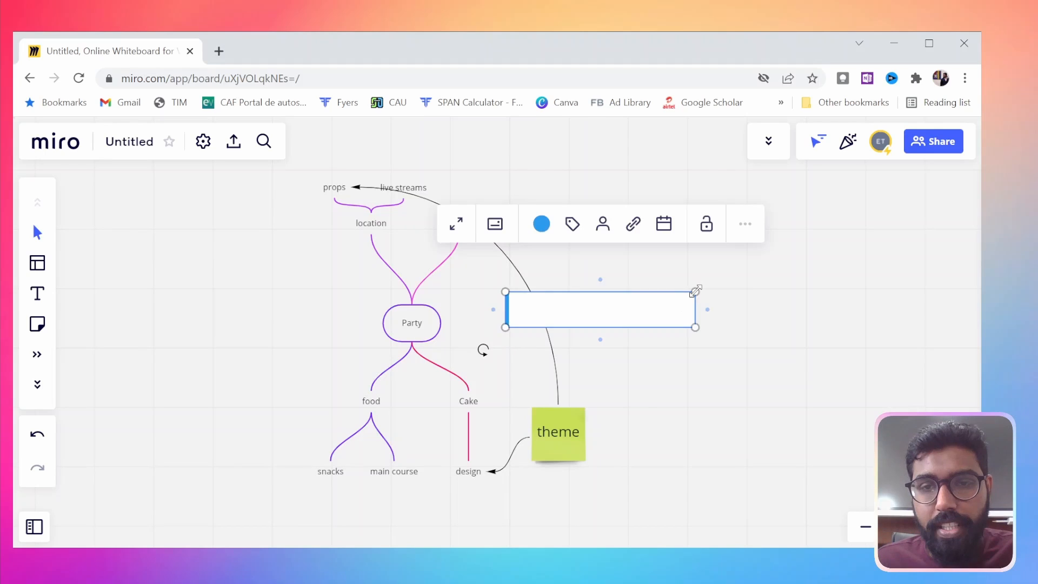
{"action": "left_click_drag", "start_coordinate": [695, 309], "coordinate": [615, 311]}
{"action": "left_click_drag", "start_coordinate": [553, 314], "coordinate": [633, 364]}
{"action": "left_click_drag", "start_coordinate": [565, 358], "coordinate": [560, 411]}
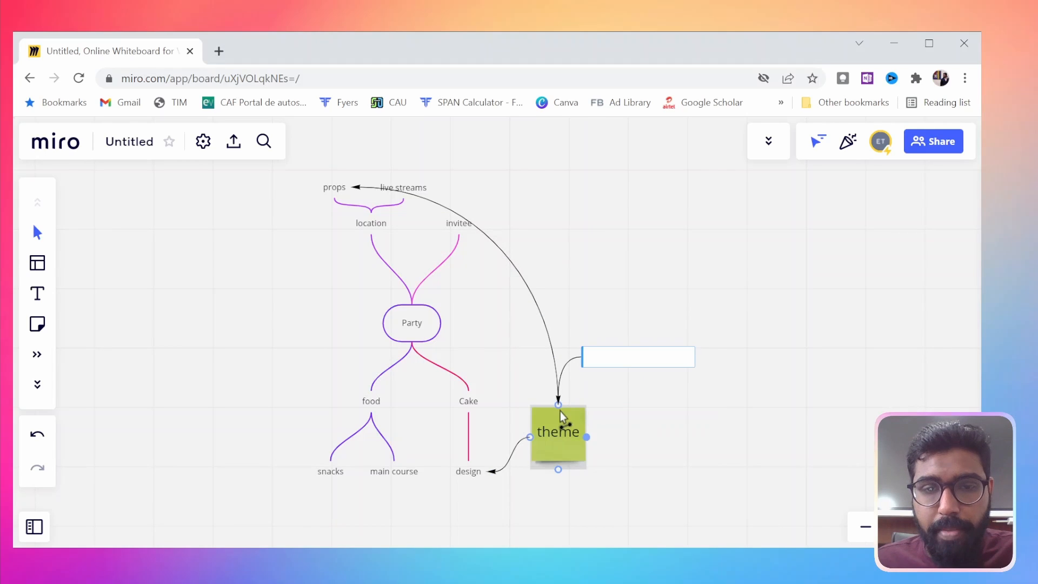
Title the new card Theme and describe it with two lines: "Theme discussion" and "list out the themes"
{"action": "double_click", "coordinate": [637, 357]}
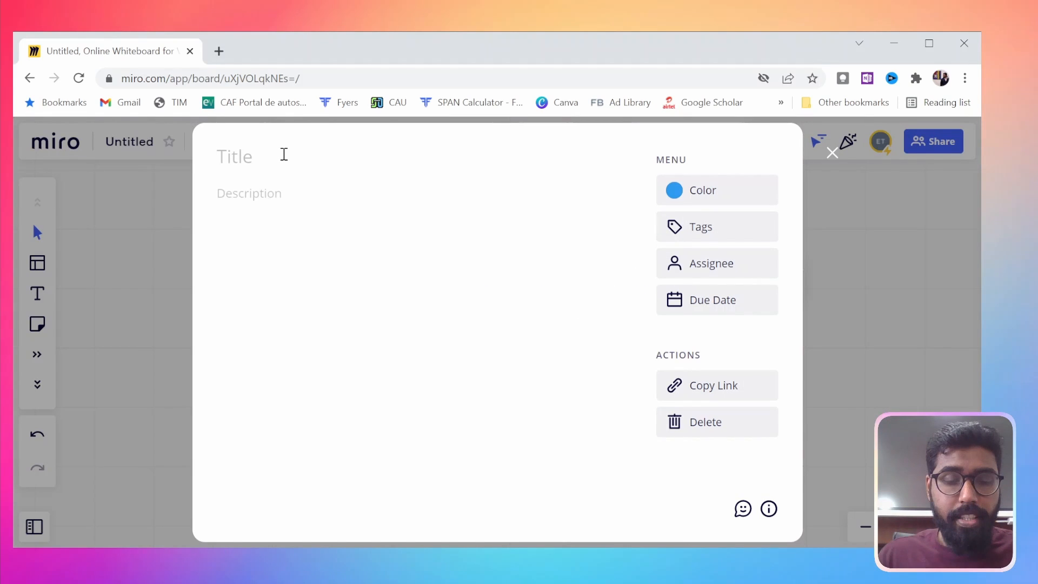
{"action": "type", "text": "Theme"}
{"action": "left_click", "coordinate": [340, 208]}
{"action": "type", "text": "Theme discussion"}
{"action": "key", "text": "Return"}
{"action": "type", "text": "list out the teme"}
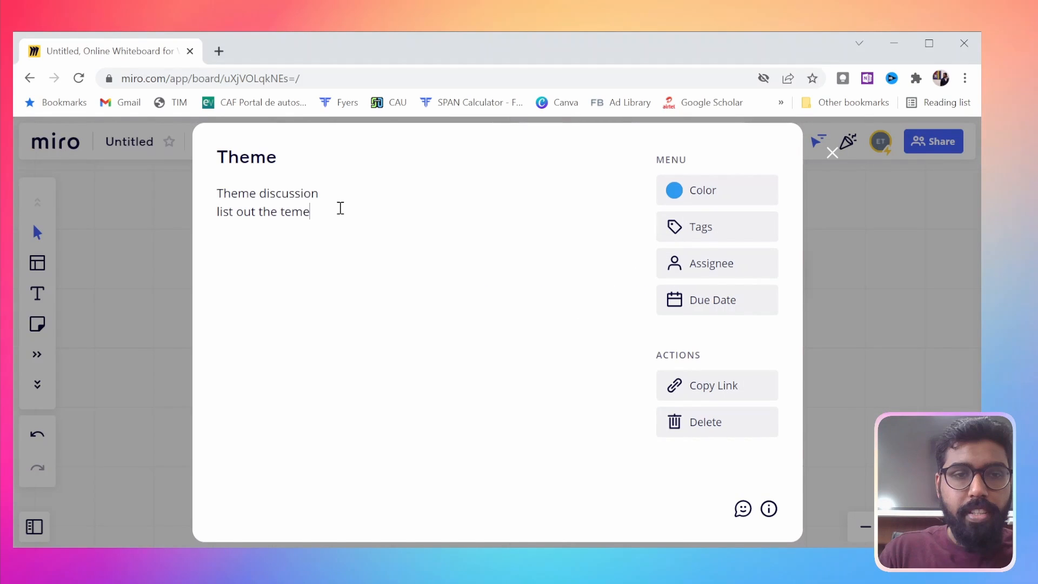
{"action": "key", "text": "BackSpace"}
{"action": "key", "text": "BackSpace"}
{"action": "key", "text": "BackSpace"}
{"action": "type", "text": "hemes"}
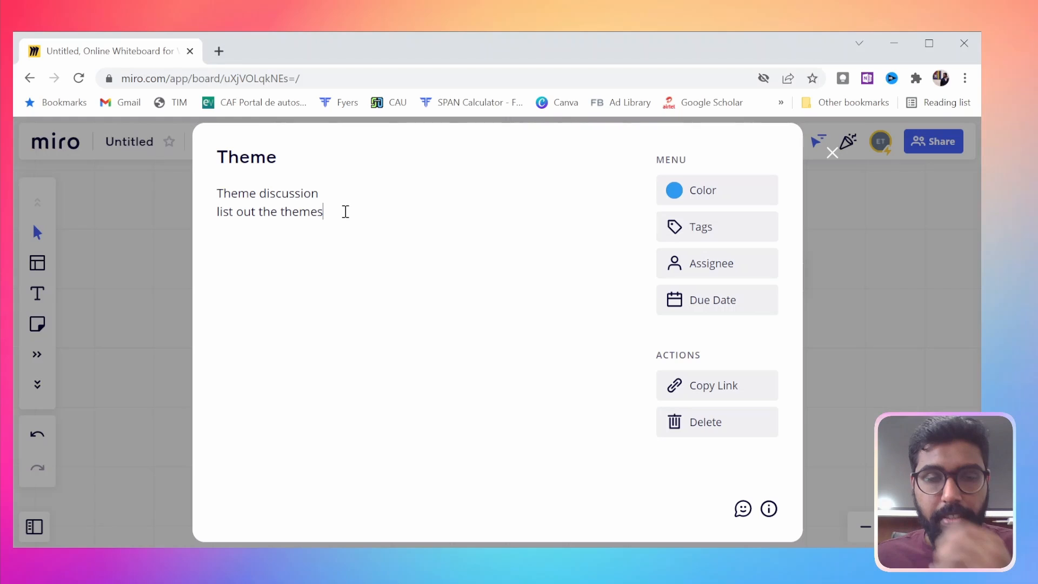
Add a red tag reading open to the Theme card, check the assignee choices, and set the due date to February 25, 2022
{"action": "left_click", "coordinate": [716, 228]}
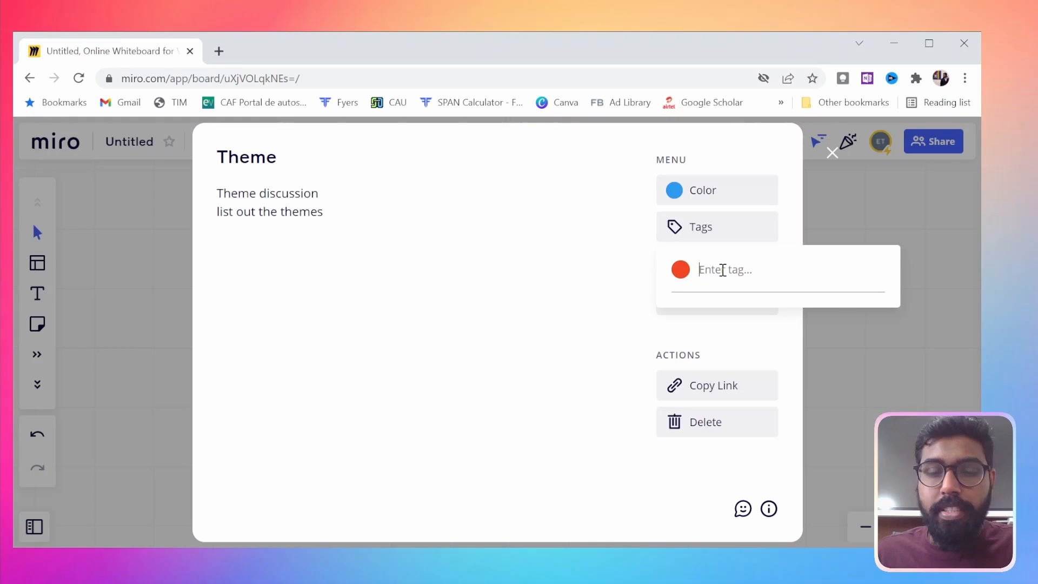
{"action": "type", "text": "open"}
{"action": "key", "text": "Return"}
{"action": "left_click", "coordinate": [716, 271]}
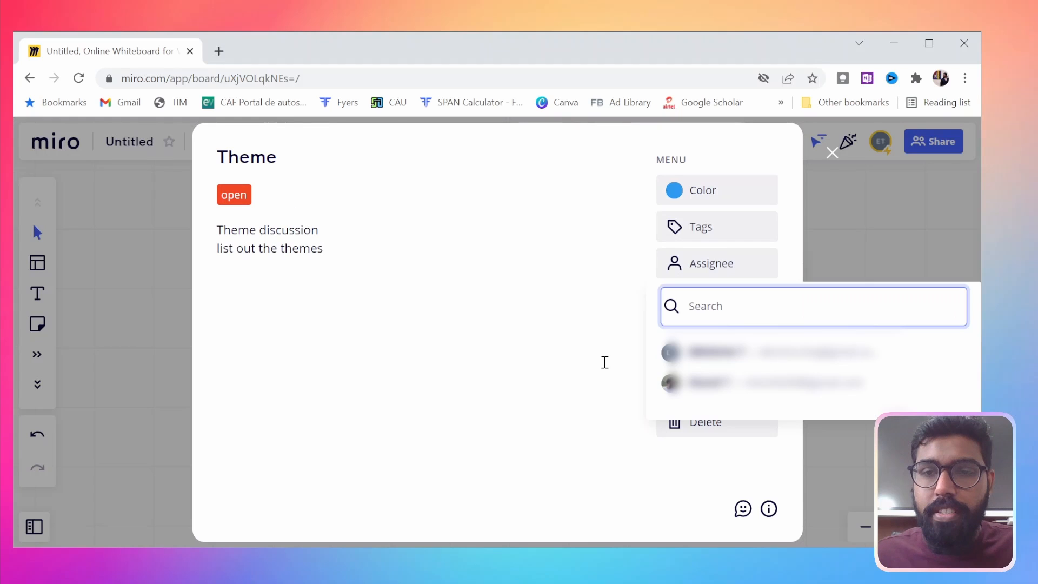
{"action": "left_click", "coordinate": [604, 361]}
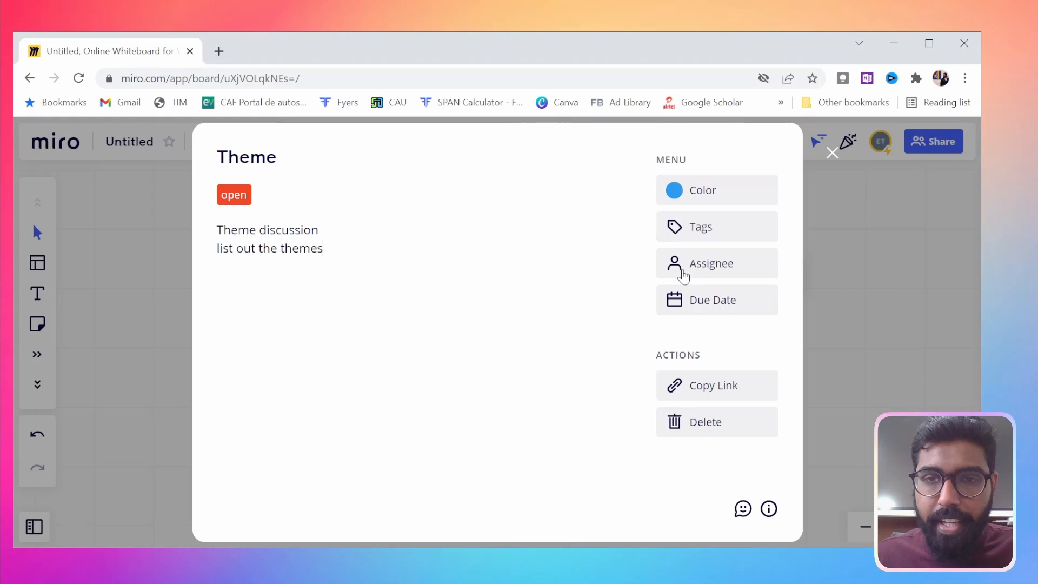
{"action": "left_click", "coordinate": [689, 304]}
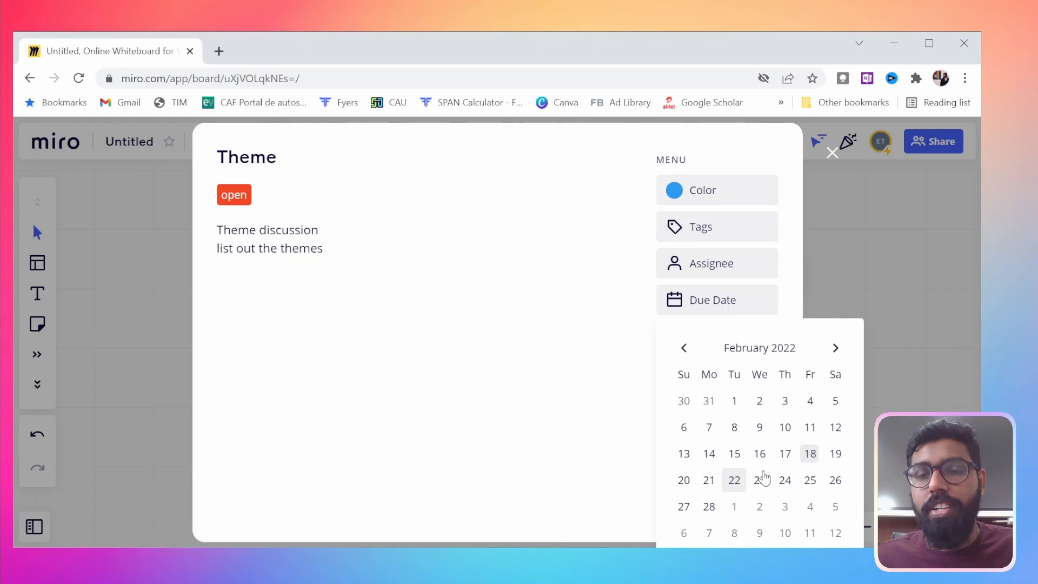
{"action": "left_click", "coordinate": [809, 480]}
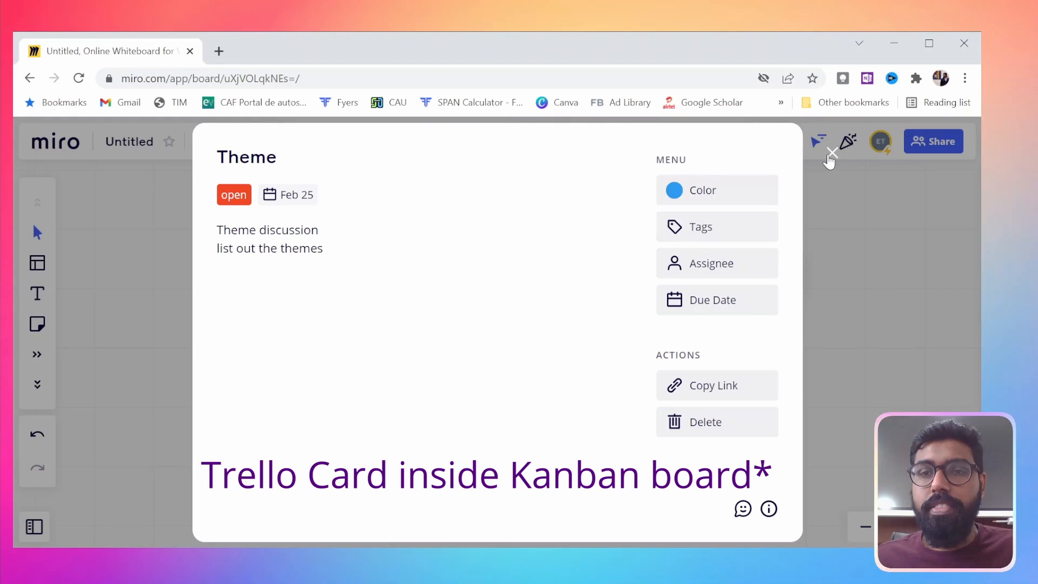
{"action": "key", "text": "Escape"}
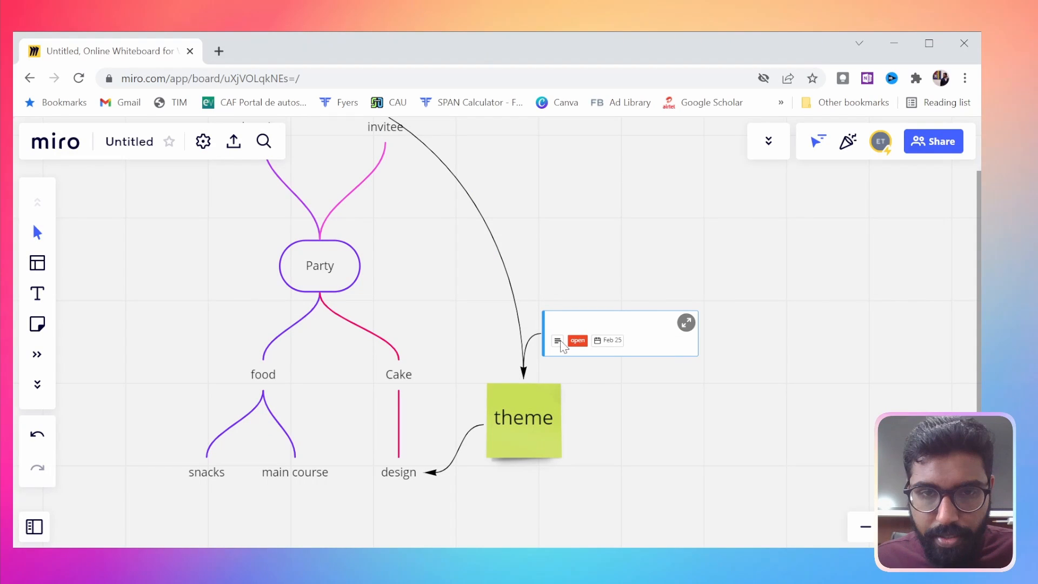
Add a second card reading task 2 beside the theme sticky note, linked by an arrow to the theme discussion card
{"action": "left_click", "coordinate": [562, 344]}
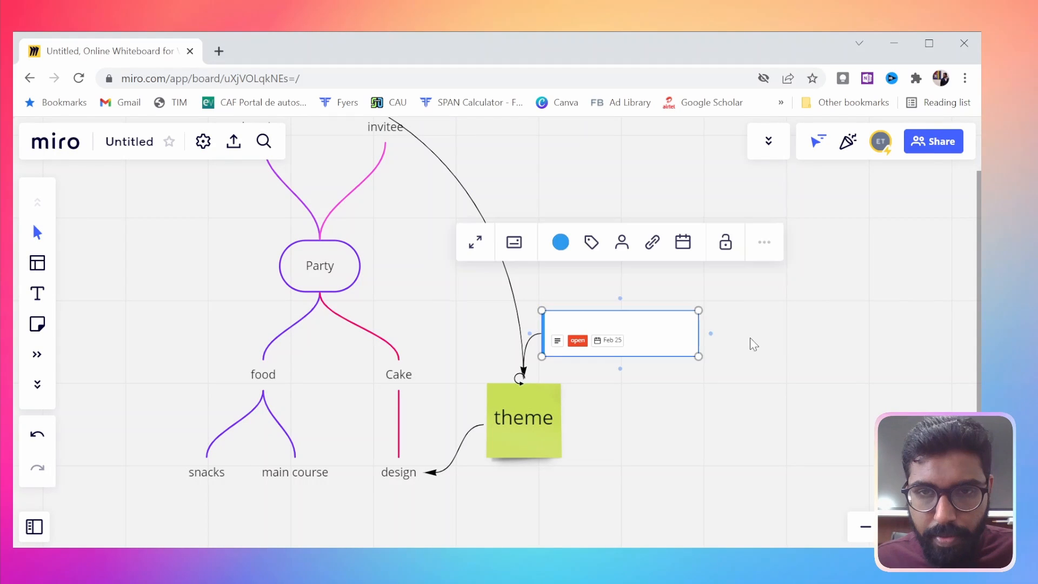
{"action": "left_click", "coordinate": [750, 339]}
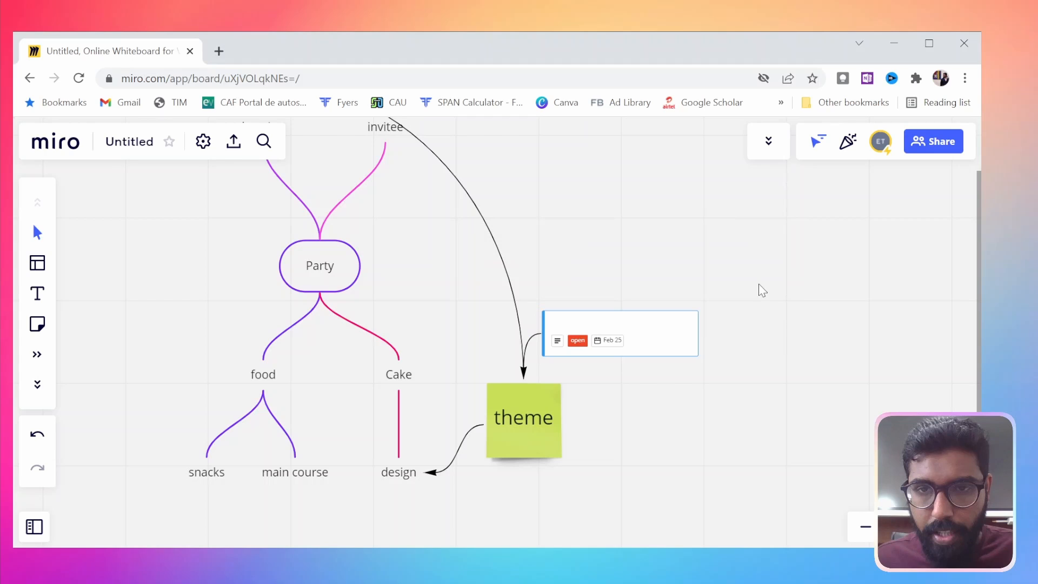
{"action": "left_click", "coordinate": [696, 337]}
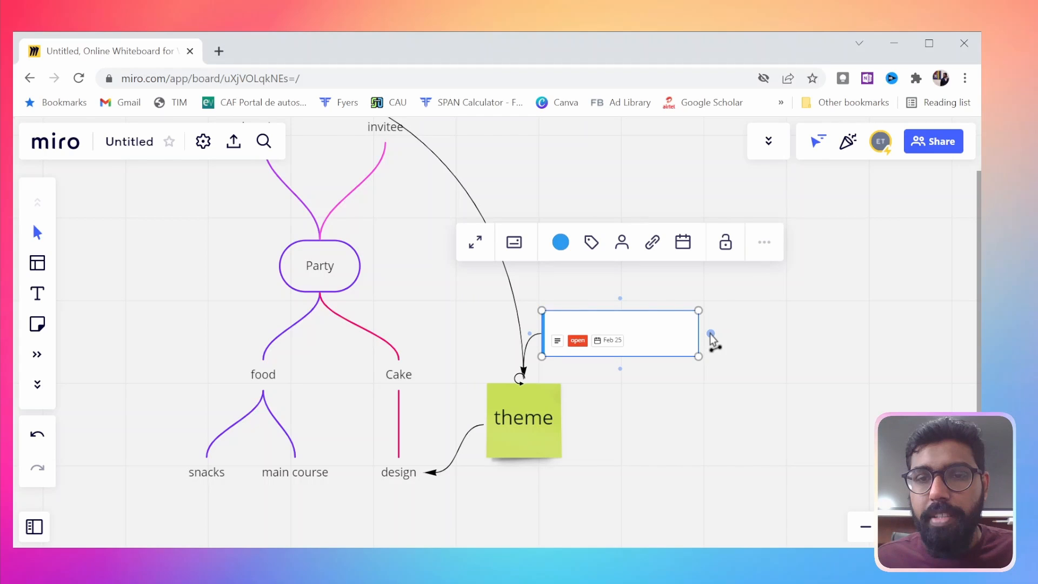
{"action": "left_click", "coordinate": [711, 334]}
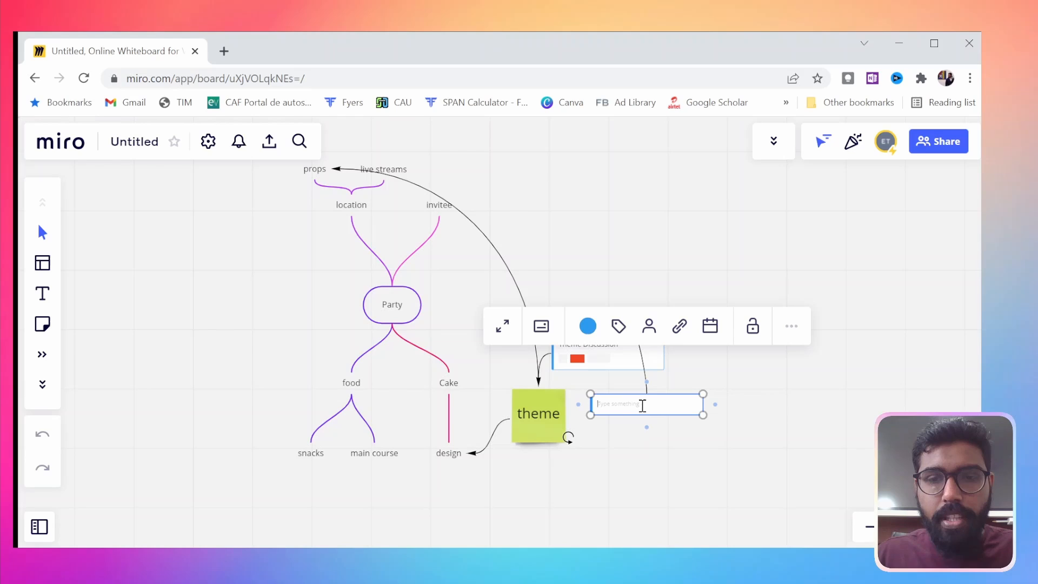
{"action": "type", "text": "task"}
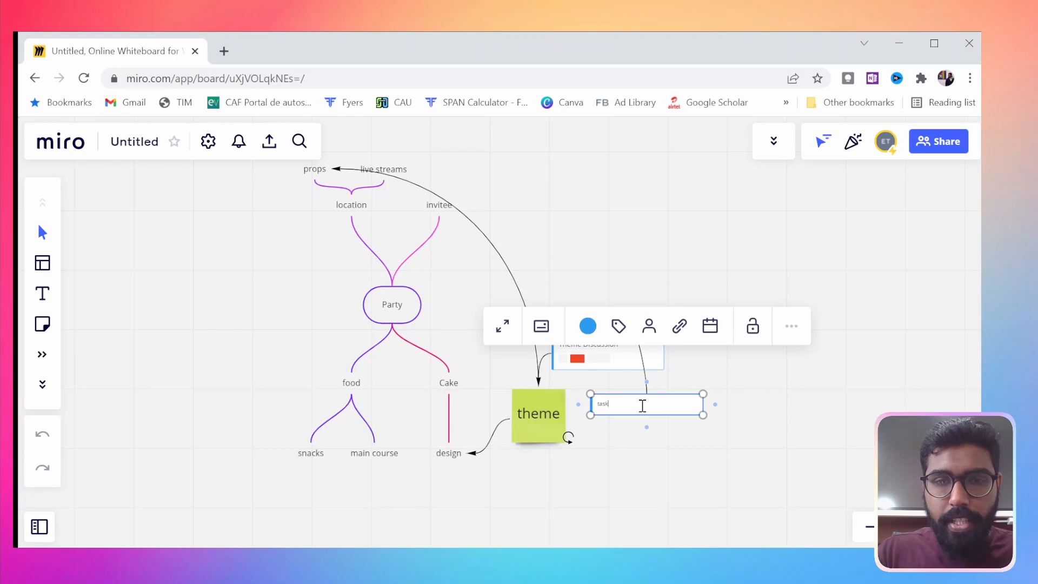
{"action": "type", "text": " 2"}
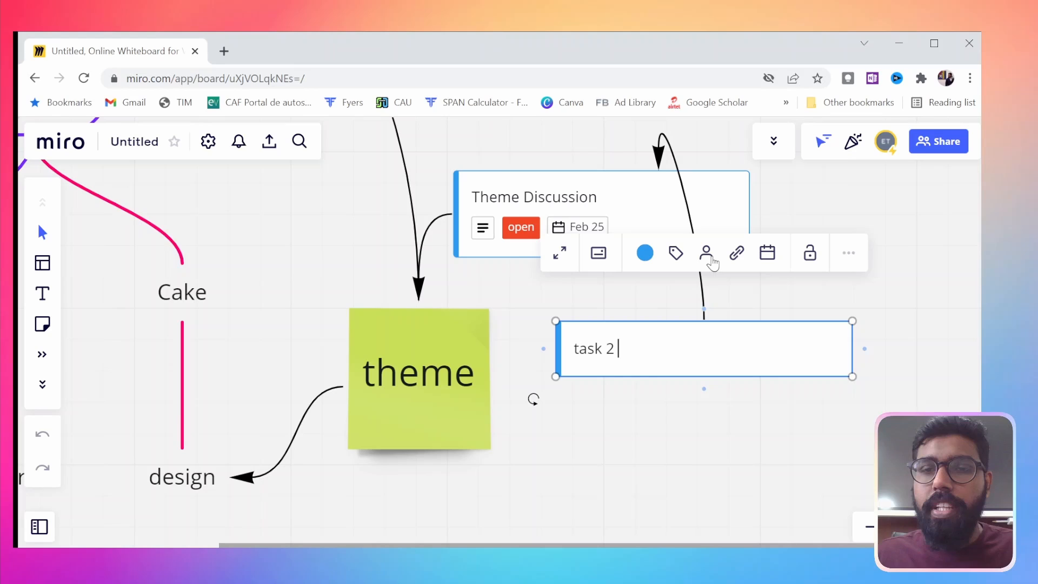
Apply the existing open tag to the task 2 card
{"action": "left_click", "coordinate": [675, 253]}
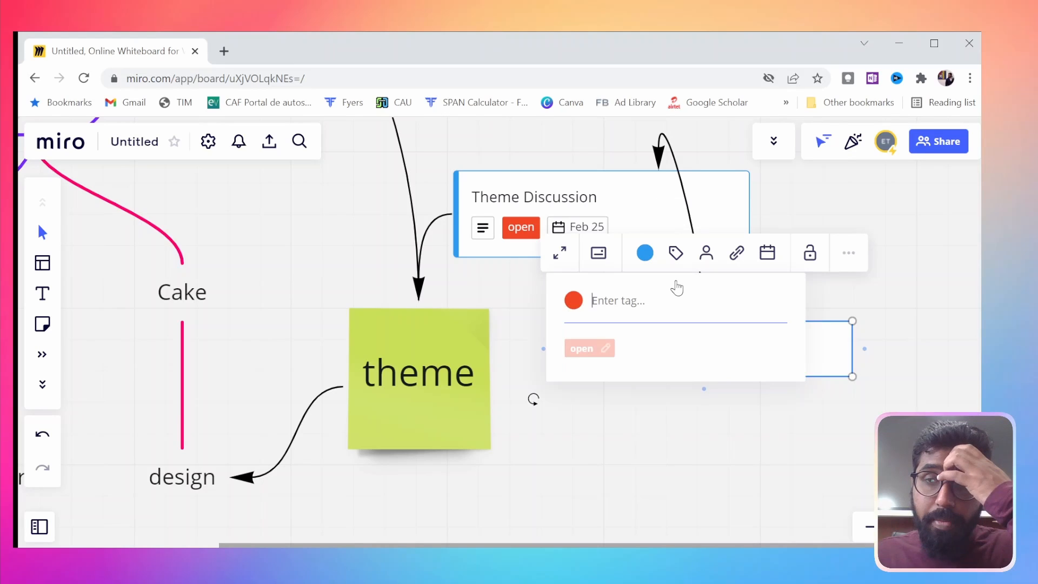
{"action": "left_click", "coordinate": [584, 349]}
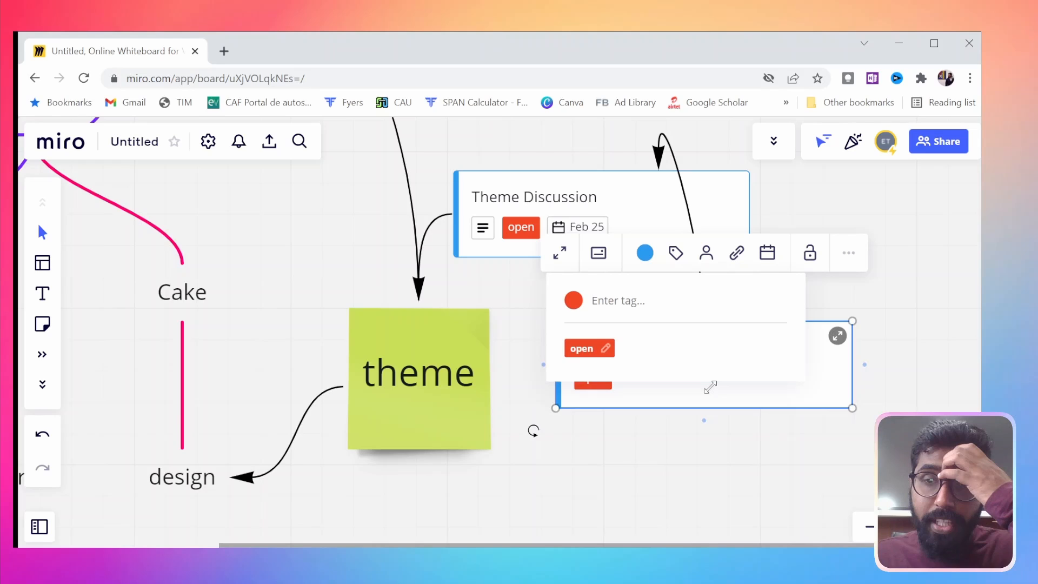
{"action": "scroll", "coordinate": [523, 459], "scroll_direction": "down", "scroll_amount": 5}
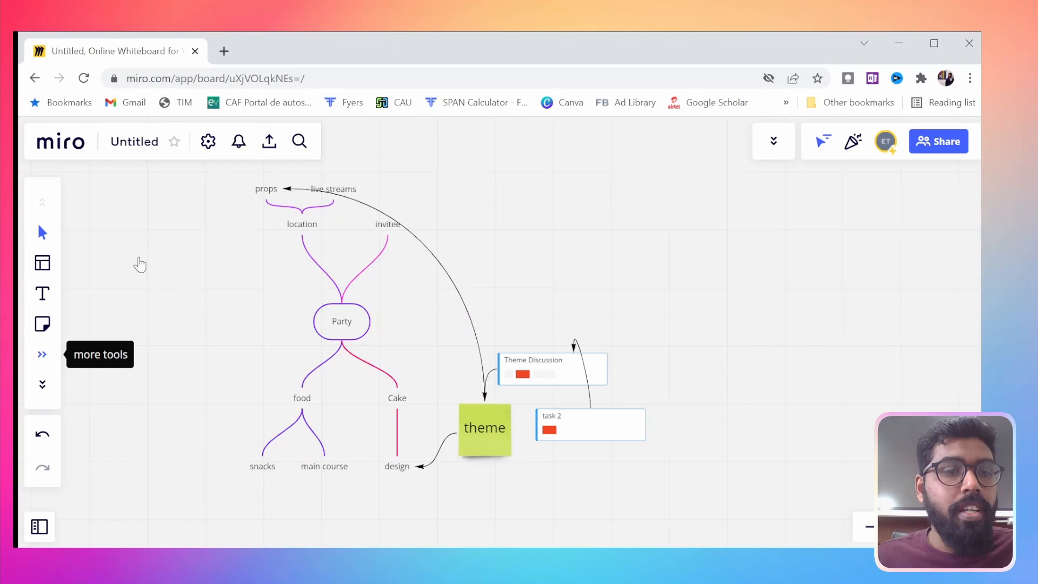
Insert a Kanban board with To do, In progress and Done columns and position it beside the mind map, above the cards
{"action": "left_click", "coordinate": [42, 354]}
{"action": "scroll", "coordinate": [134, 322], "scroll_direction": "down", "scroll_amount": 2}
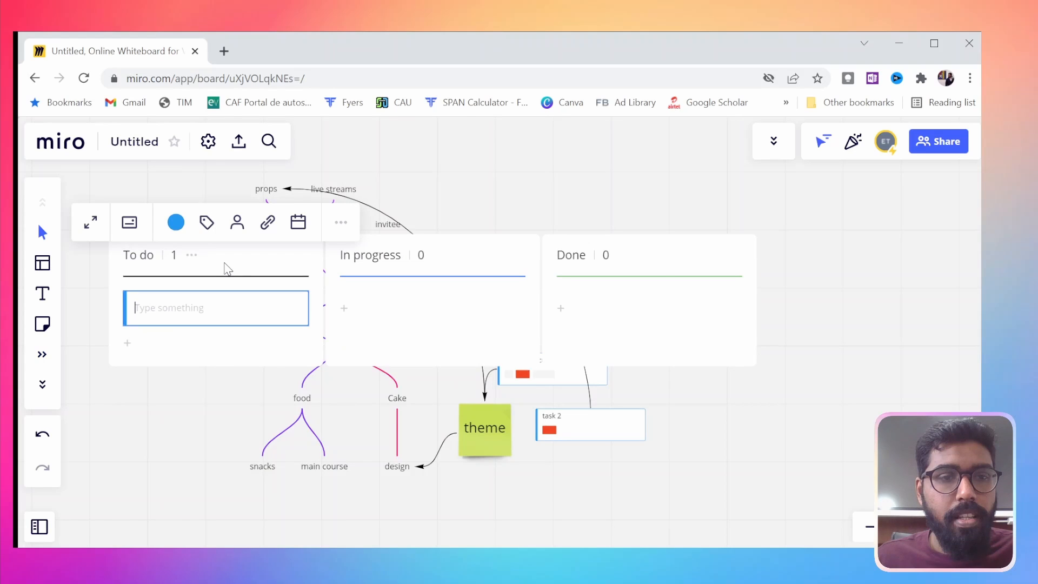
{"action": "left_click_drag", "start_coordinate": [227, 268], "coordinate": [611, 232]}
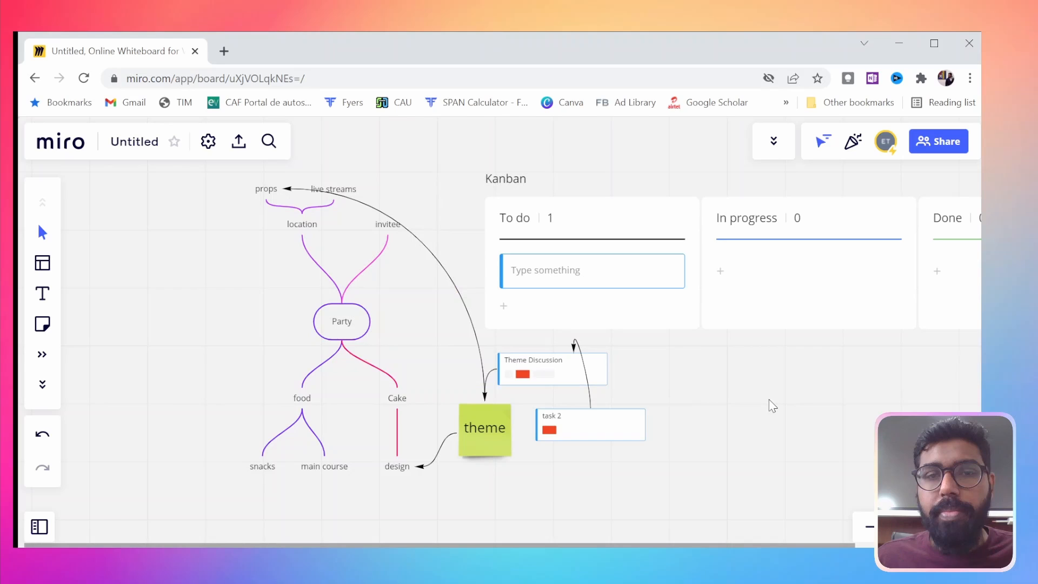
{"action": "scroll", "coordinate": [768, 398], "scroll_direction": "down", "scroll_amount": 3}
{"action": "left_click_drag", "start_coordinate": [768, 399], "coordinate": [527, 380]}
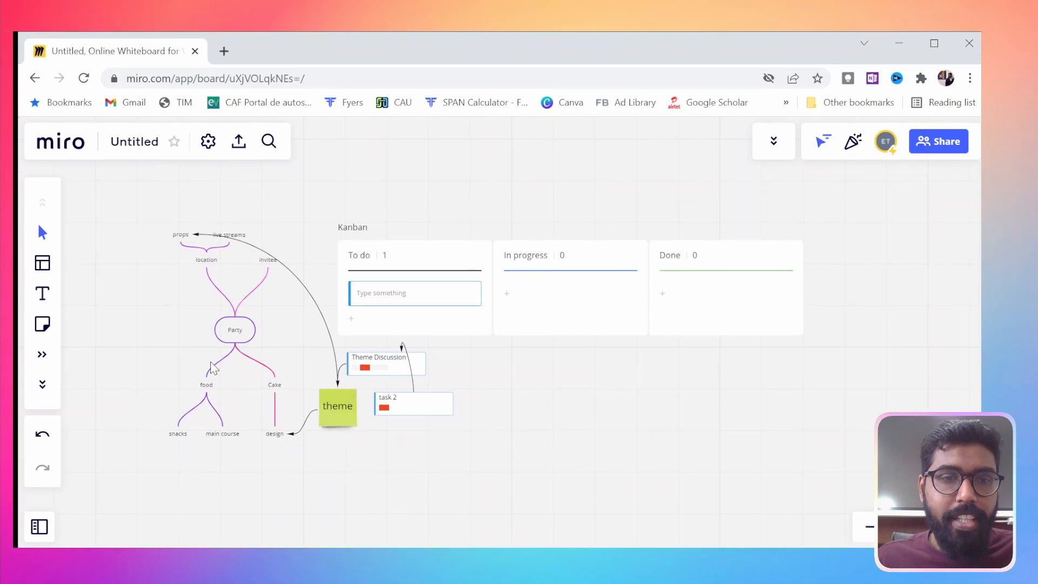